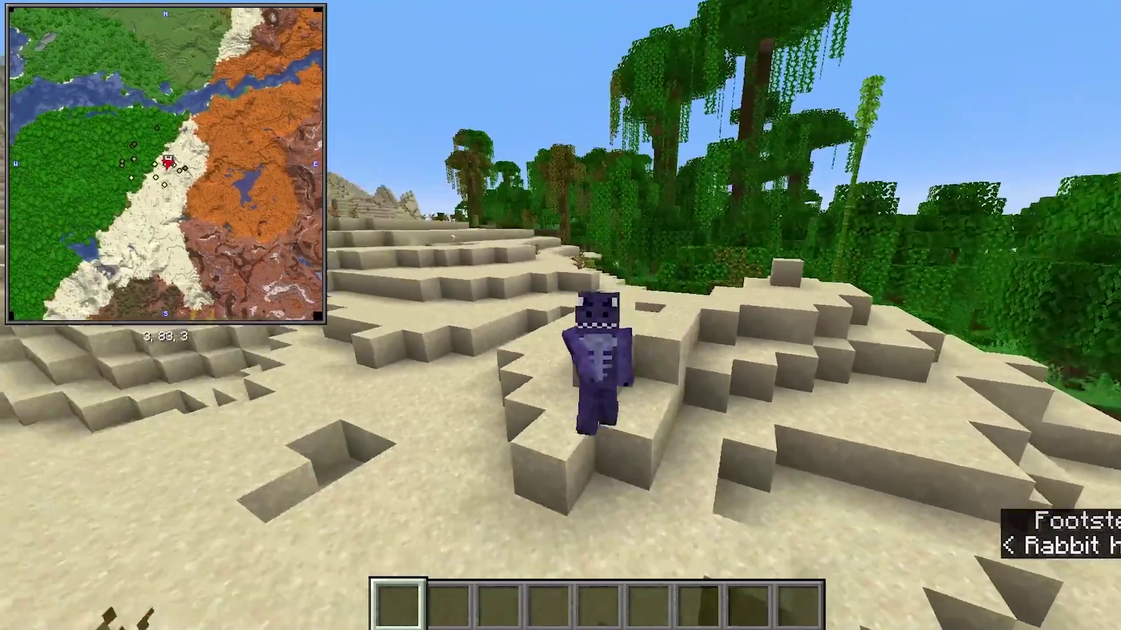
{"action": "key", "text": "w"}
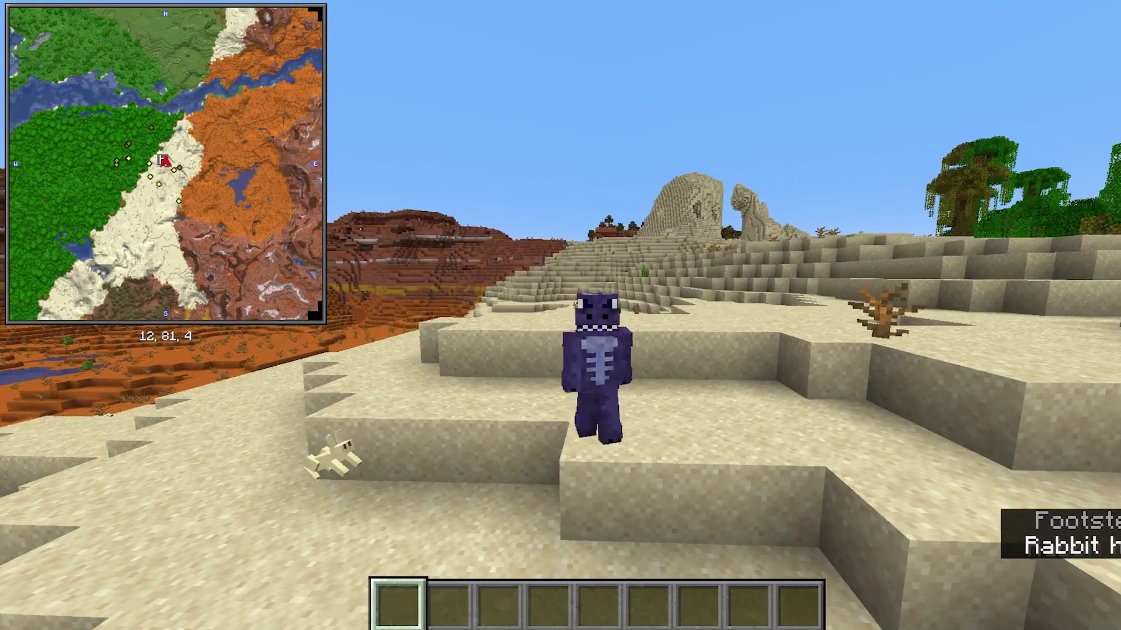
{"action": "key", "text": "s"}
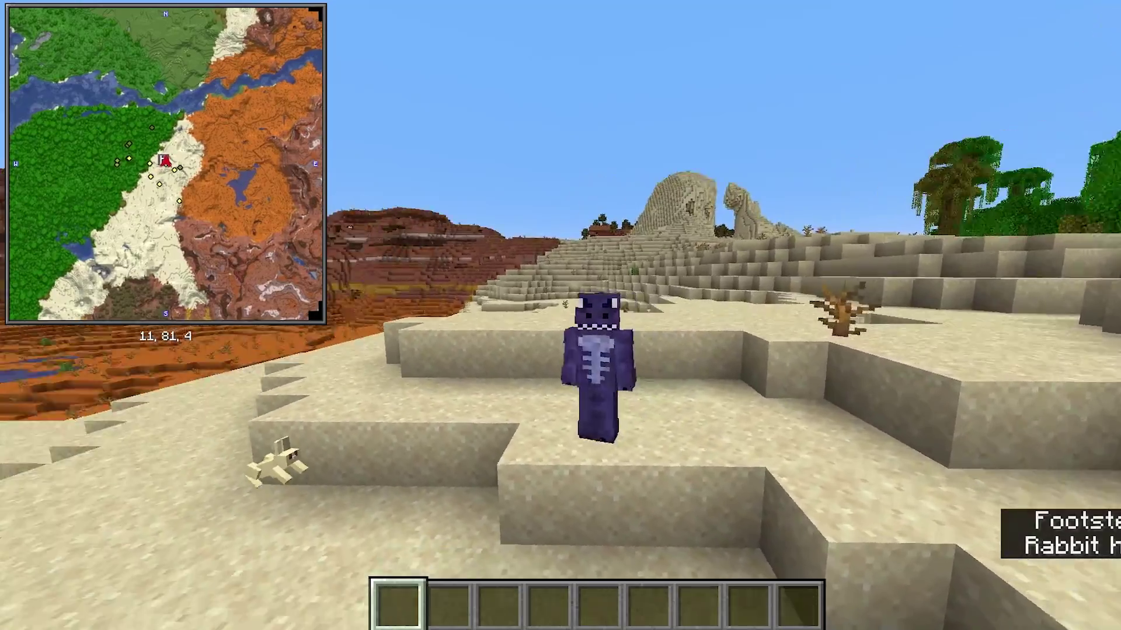
{"action": "key", "text": "w"}
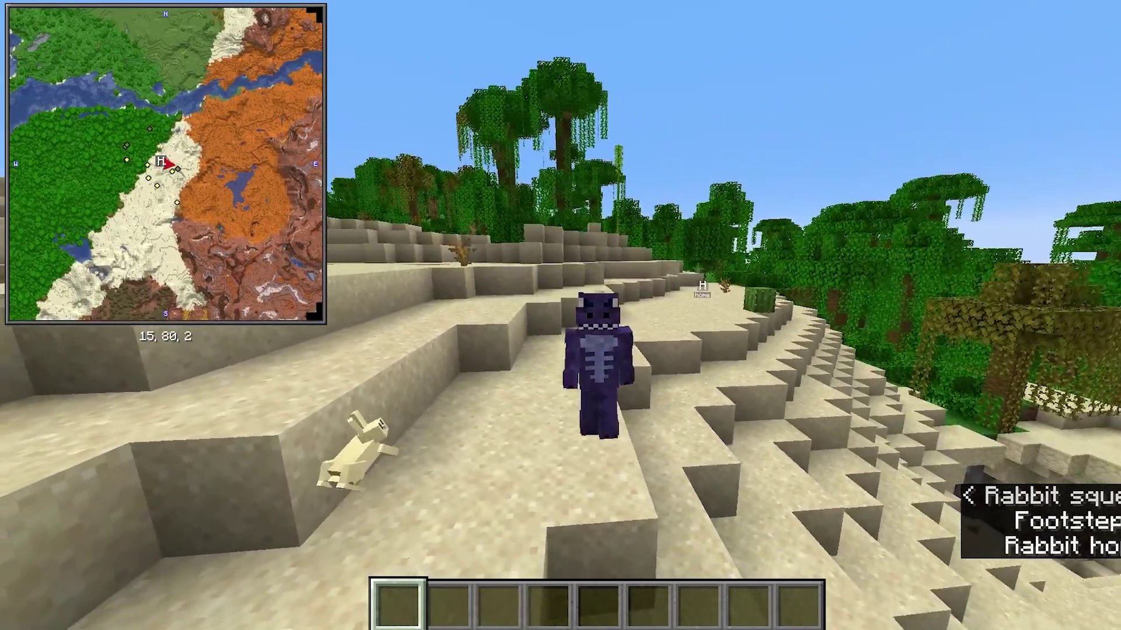
{"action": "key", "text": "w"}
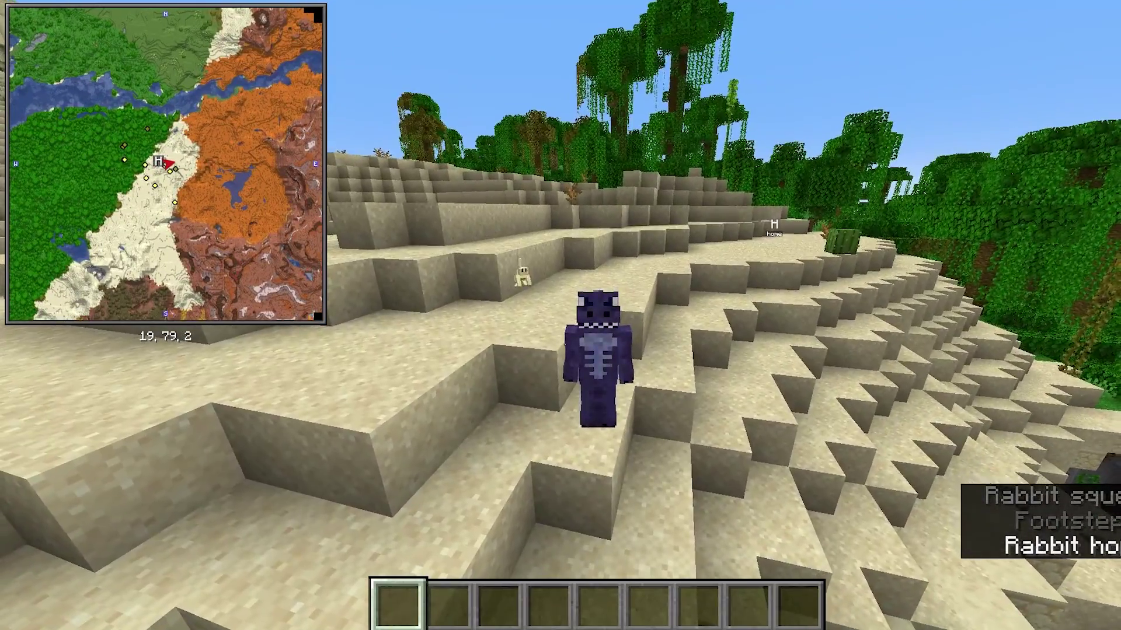
{"action": "key", "text": "w"}
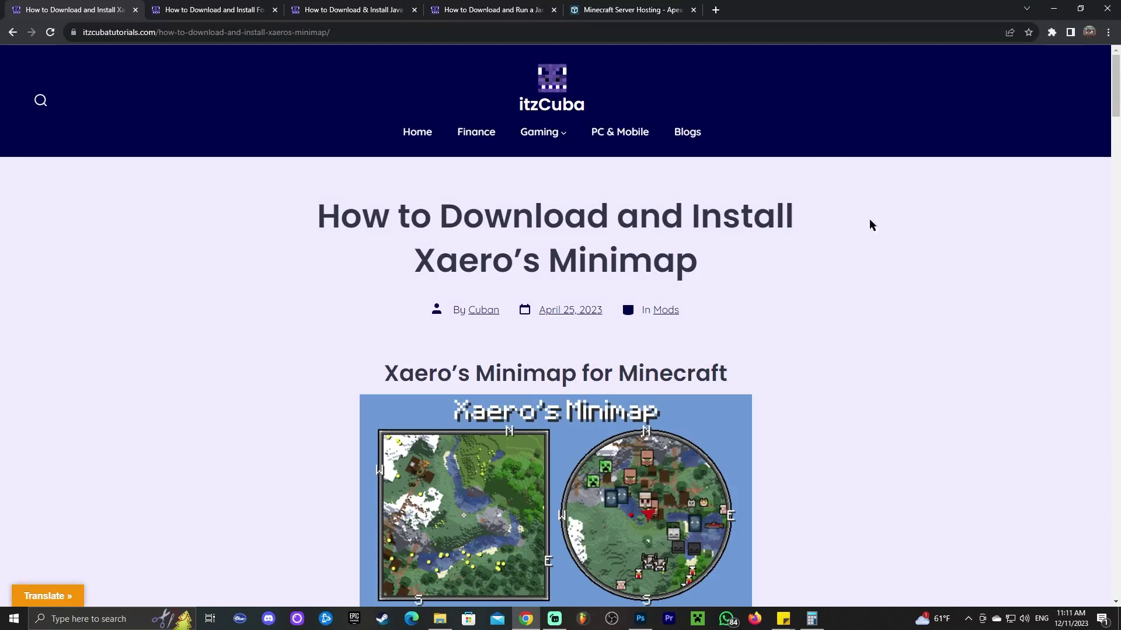
Step: Look through the Xaero's Minimap guide for the download link and open the mod's files page on CurseForge
{"action": "scroll", "coordinate": [865, 225], "scroll_direction": "down", "scroll_amount": 10}
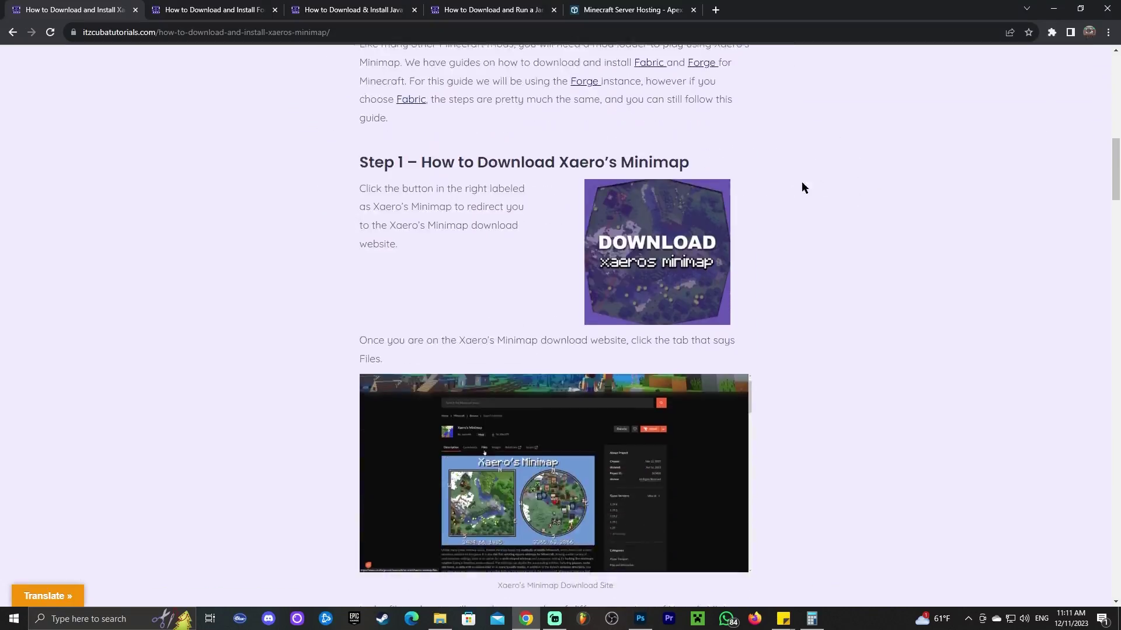
{"action": "scroll", "coordinate": [778, 192], "scroll_direction": "down", "scroll_amount": 10}
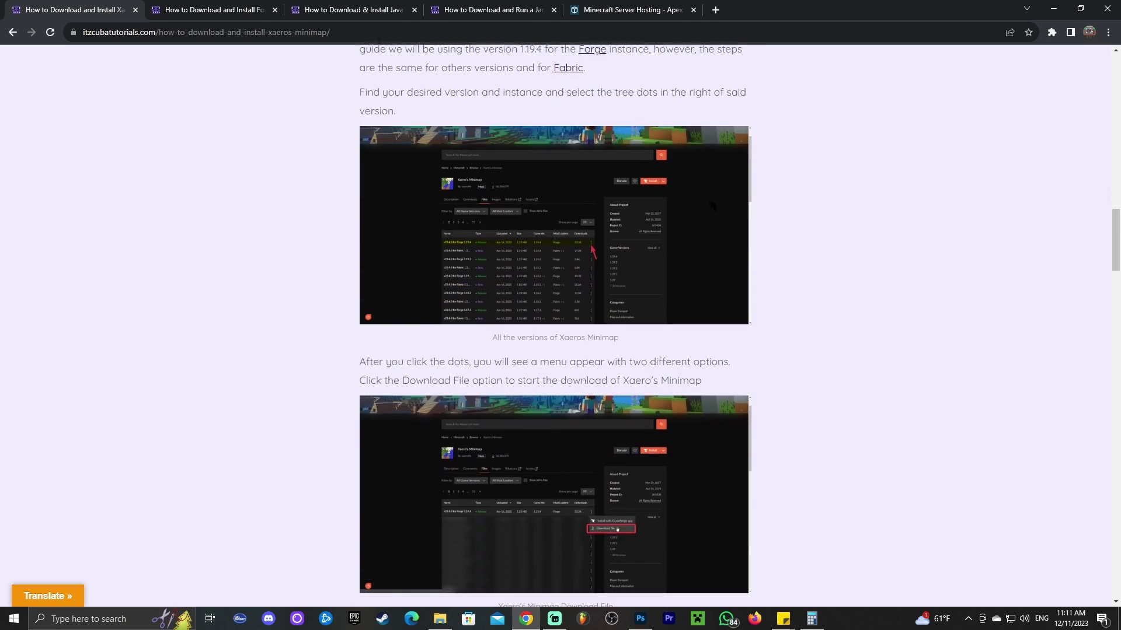
{"action": "scroll", "coordinate": [791, 202], "scroll_direction": "up", "scroll_amount": 8}
{"action": "scroll", "coordinate": [606, 183], "scroll_direction": "down", "scroll_amount": 9}
{"action": "scroll", "coordinate": [837, 206], "scroll_direction": "up", "scroll_amount": 7}
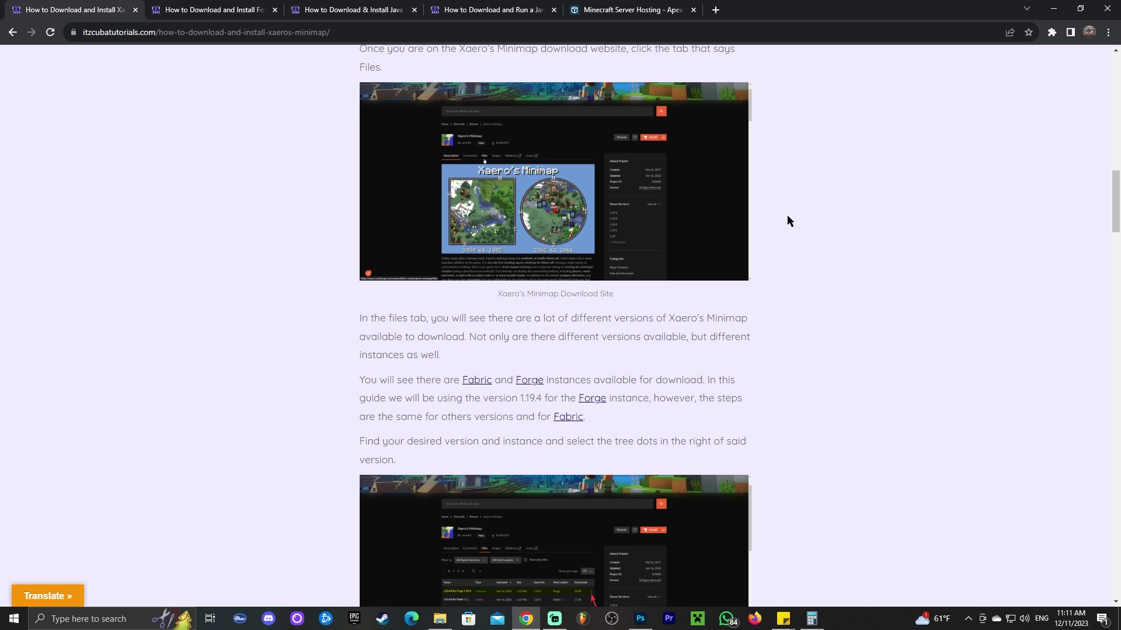
{"action": "scroll", "coordinate": [787, 221], "scroll_direction": "up", "scroll_amount": 6}
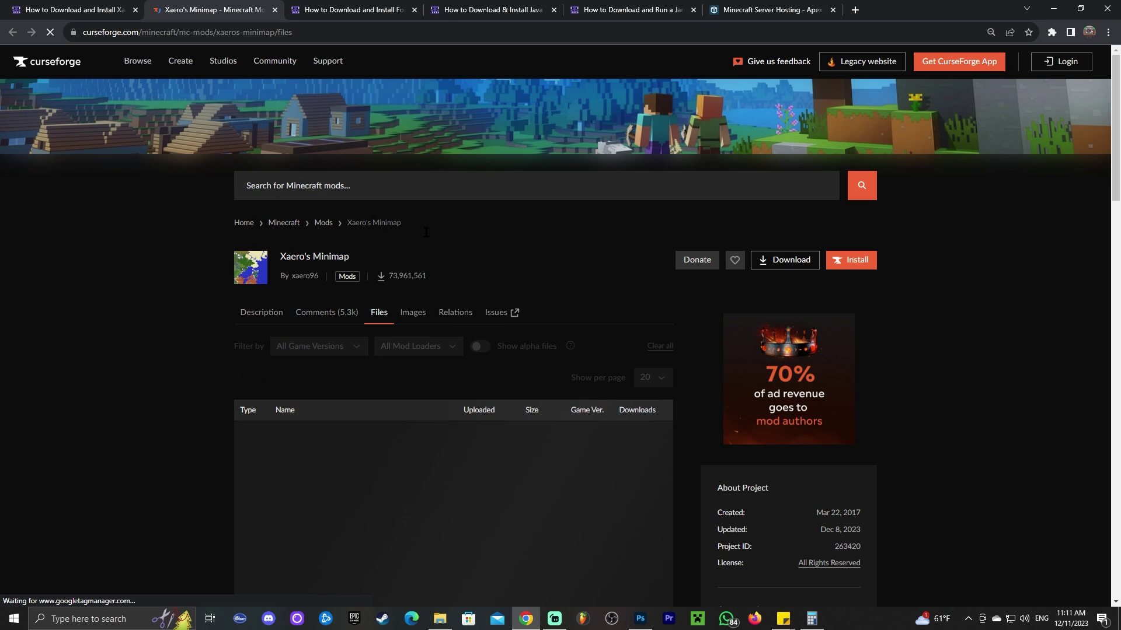
Step: Download the v23.9.4 for Forge 1.20.4 file of Xaero's Minimap and save it in the Downloads folder
{"action": "scroll", "coordinate": [182, 233], "scroll_direction": "down", "scroll_amount": 4}
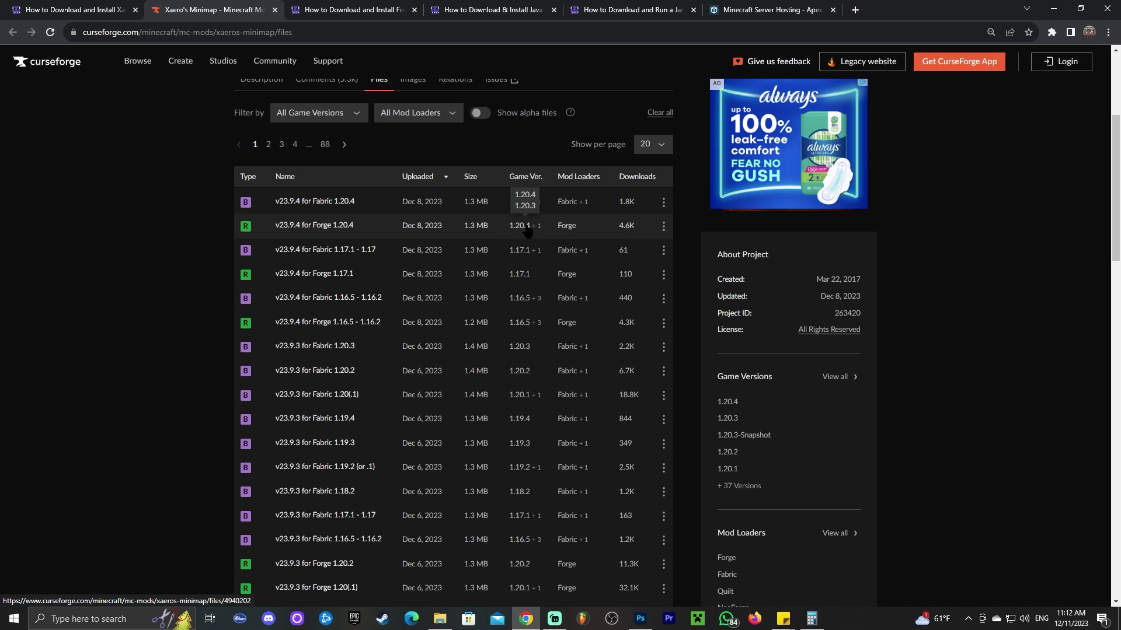
{"action": "left_click", "coordinate": [664, 228]}
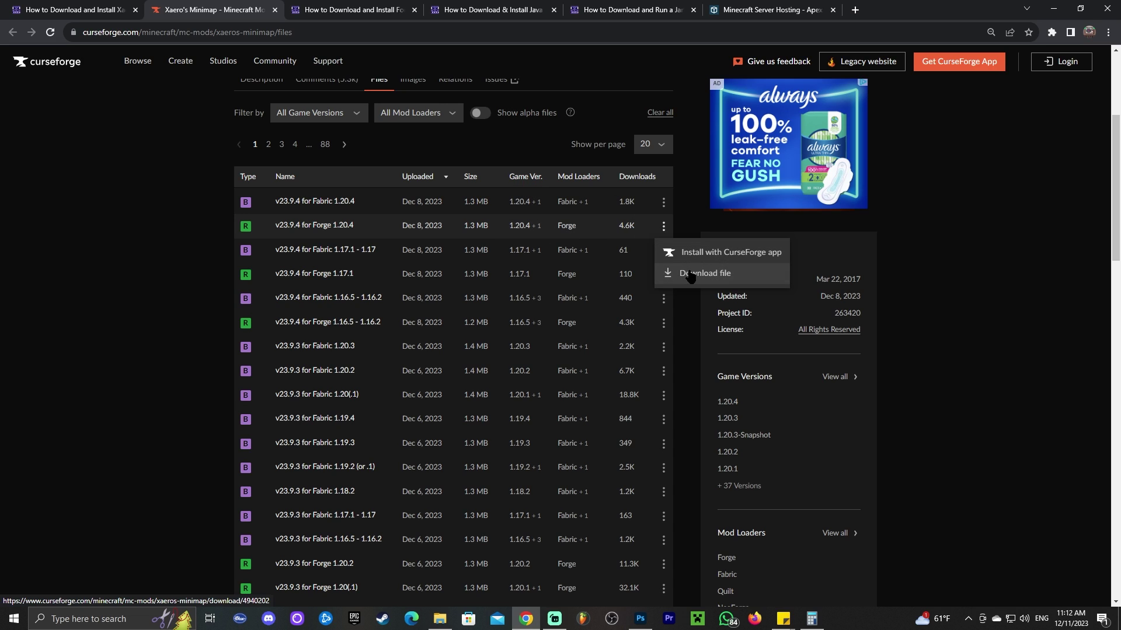
{"action": "left_click", "coordinate": [690, 274]}
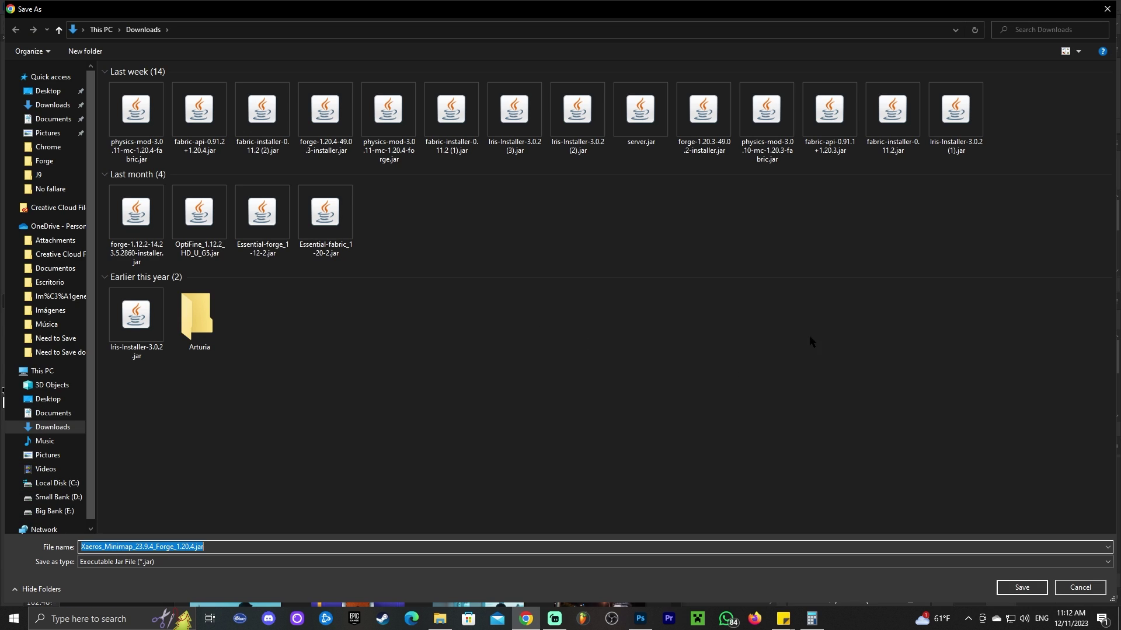
{"action": "key", "text": "Return"}
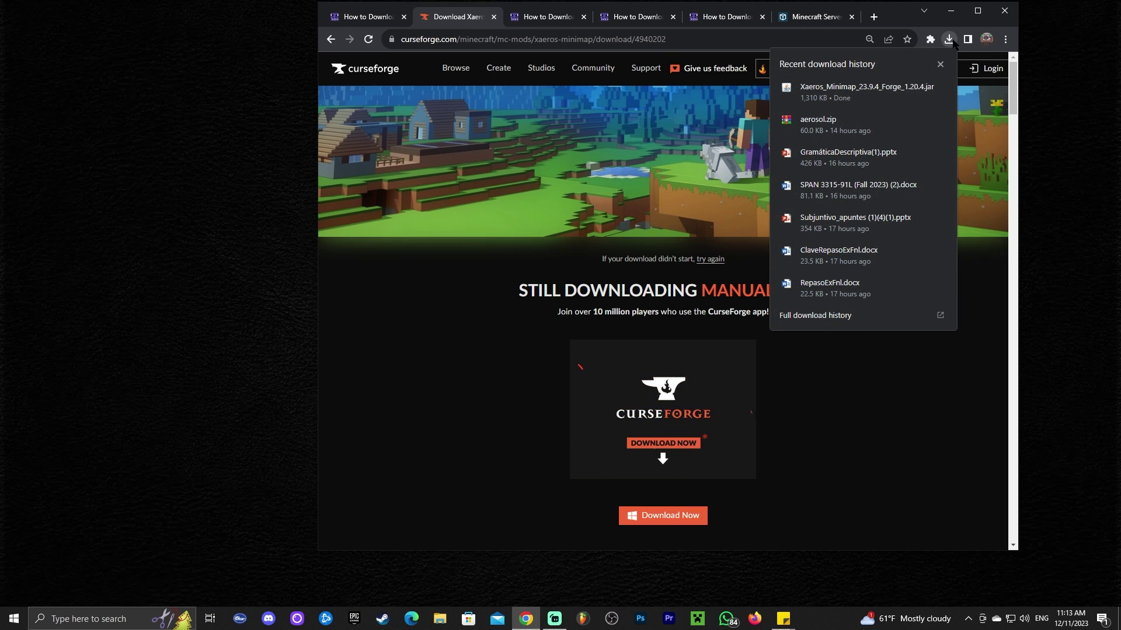
Step: Place the downloaded Xaeros_Minimap_23.9.4_Forge_1.20.4.jar on the desktop and close the recent download history
{"action": "left_click_drag", "start_coordinate": [858, 91], "coordinate": [149, 175]}
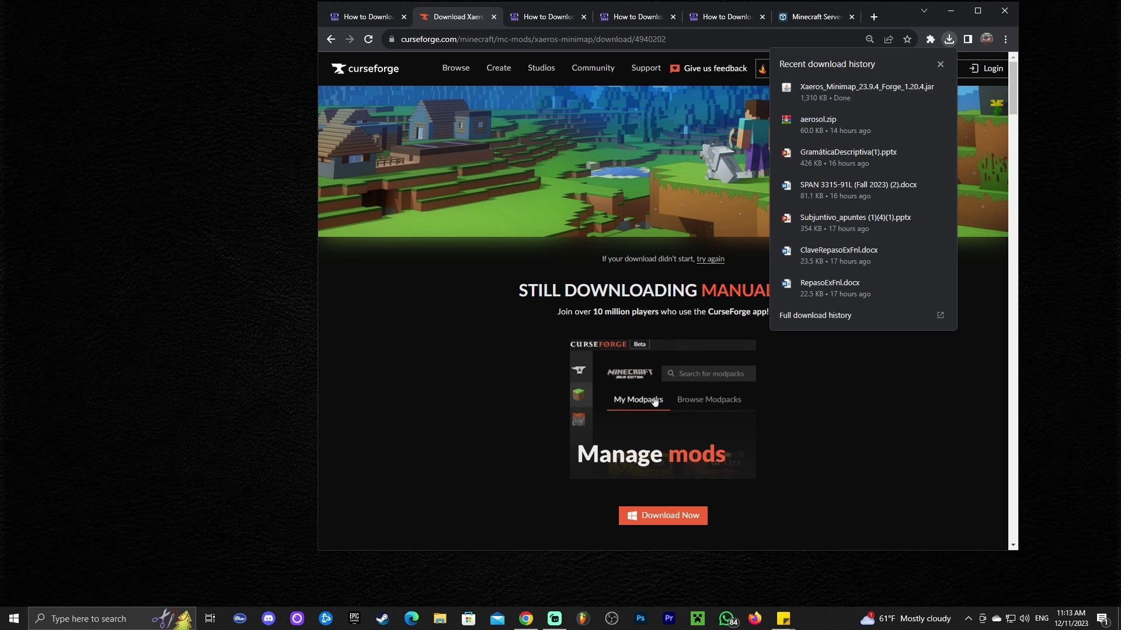
{"action": "left_click", "coordinate": [963, 35]}
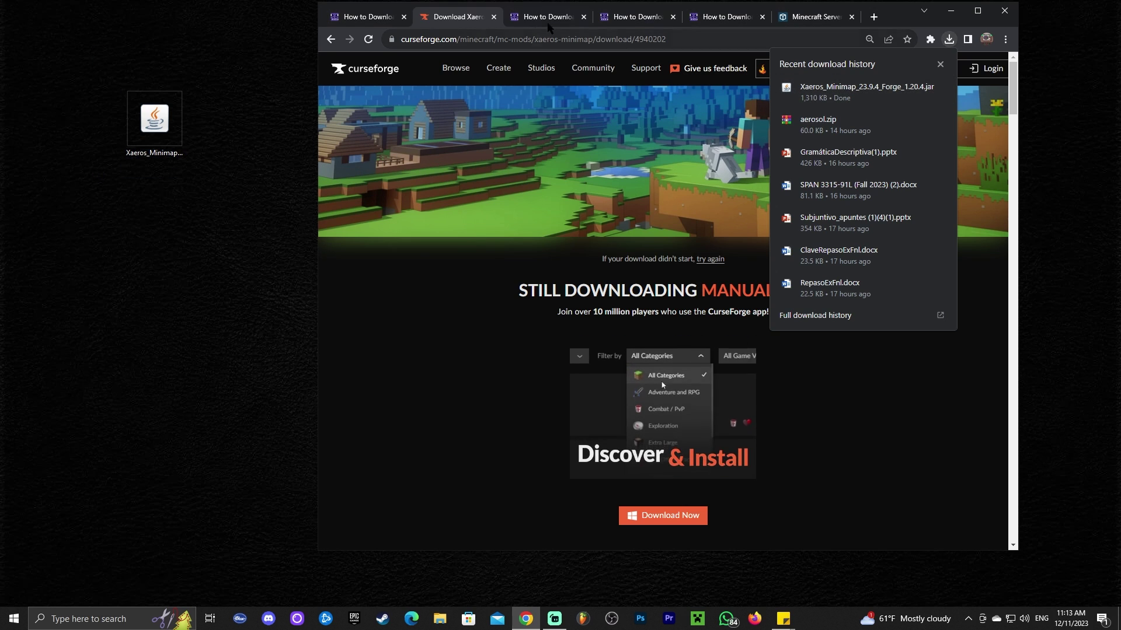
{"action": "left_click", "coordinate": [940, 65]}
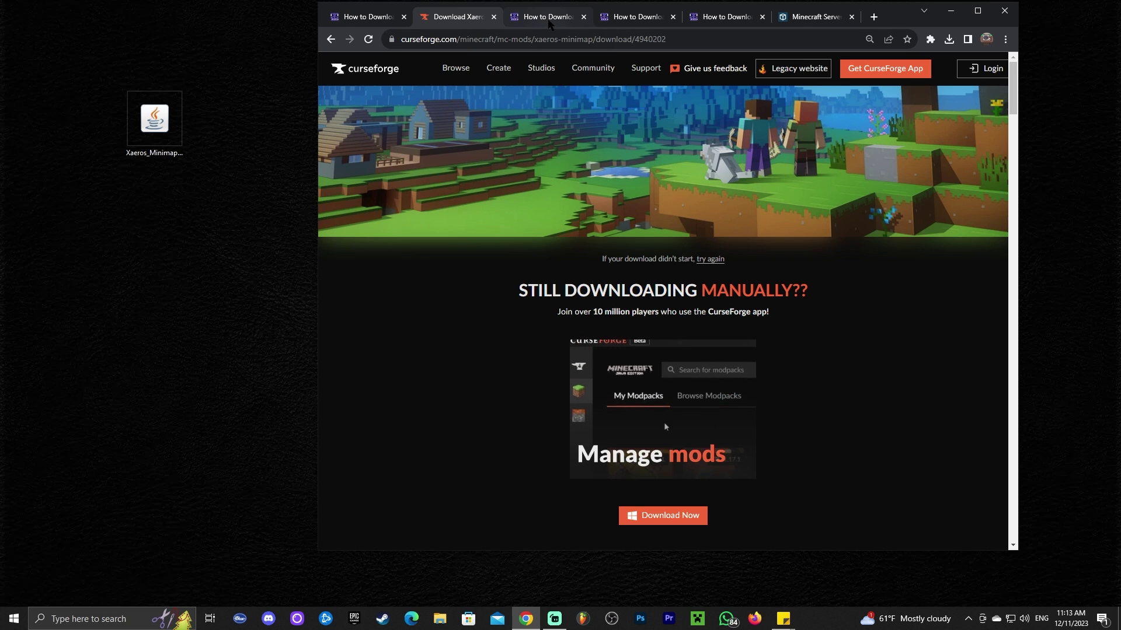
Step: Close the CurseForge and Xaero's Minimap guide pages and maximize the browser window on the Forge installation guide
{"action": "left_click", "coordinate": [508, 21]}
{"action": "left_click", "coordinate": [403, 17]}
{"action": "left_click", "coordinate": [403, 16]}
{"action": "key", "text": "super+Up"}
Step: Find the Forge download link under Step 1 of the guide and open the Forge download site
{"action": "scroll", "coordinate": [773, 180], "scroll_direction": "down", "scroll_amount": 15}
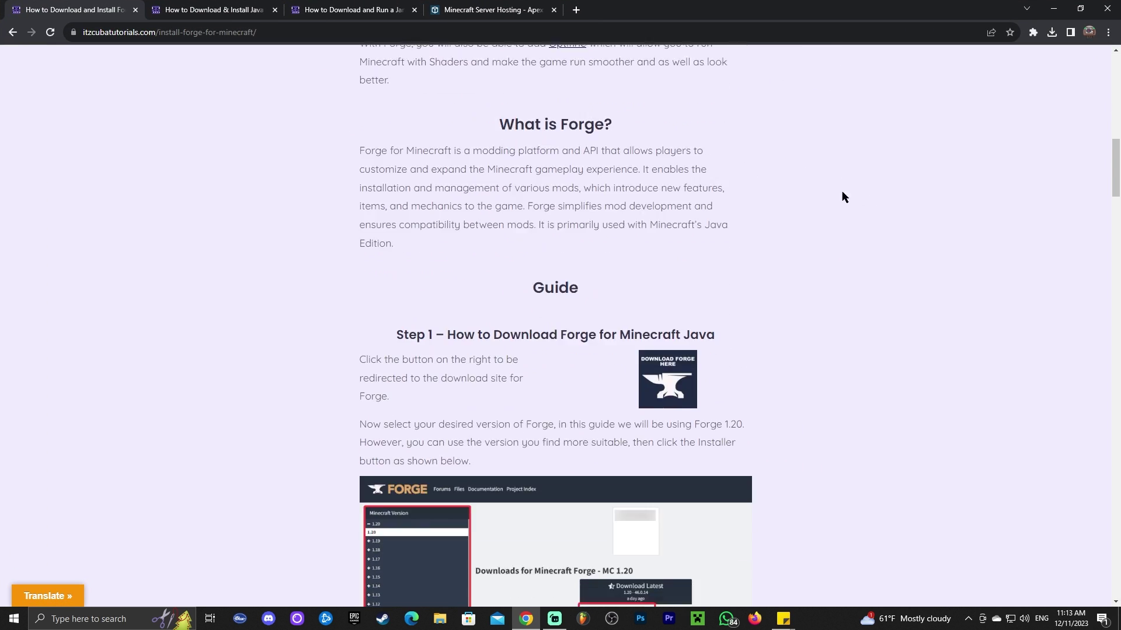
{"action": "scroll", "coordinate": [773, 188], "scroll_direction": "down", "scroll_amount": 15}
{"action": "scroll", "coordinate": [841, 199], "scroll_direction": "up", "scroll_amount": 9}
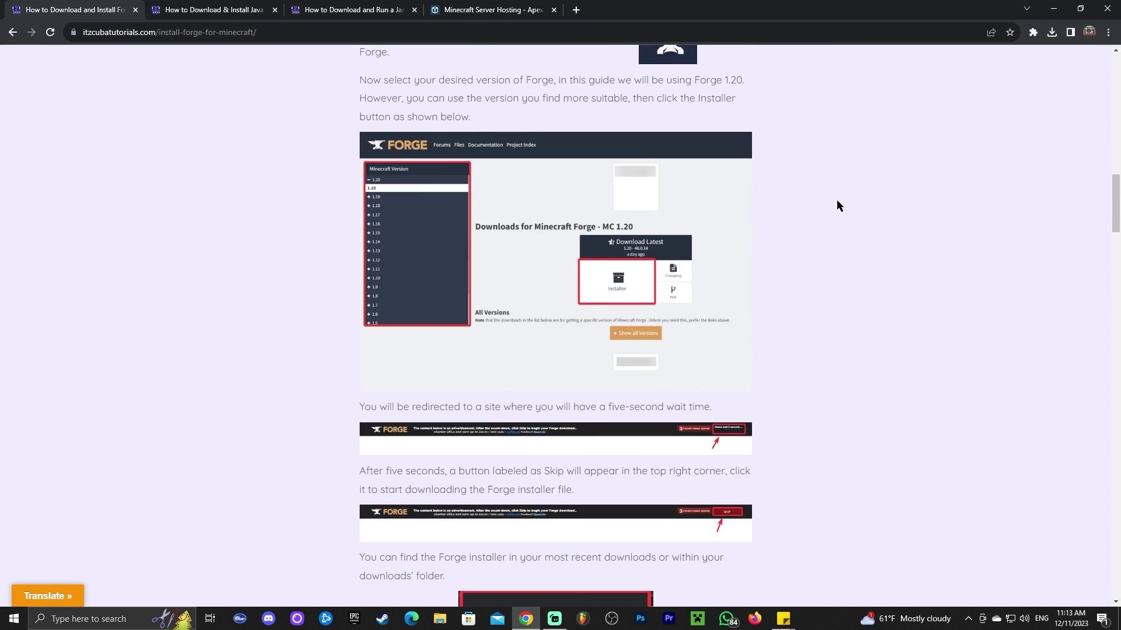
{"action": "scroll", "coordinate": [836, 206], "scroll_direction": "up", "scroll_amount": 6}
{"action": "scroll", "coordinate": [814, 228], "scroll_direction": "down", "scroll_amount": 2}
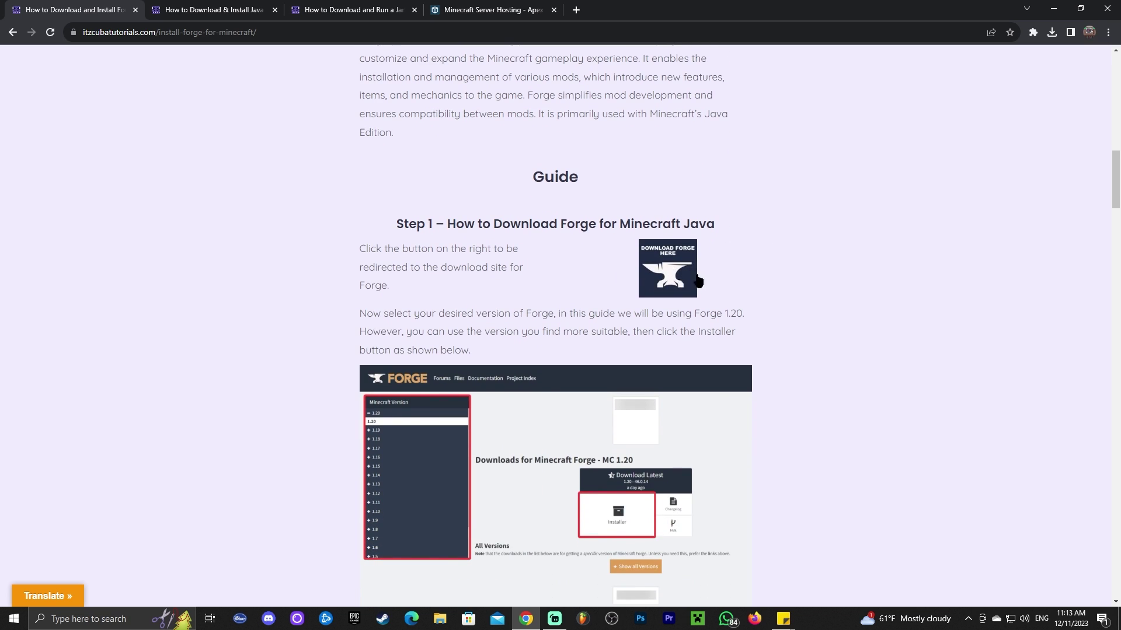
{"action": "left_click", "coordinate": [677, 265]}
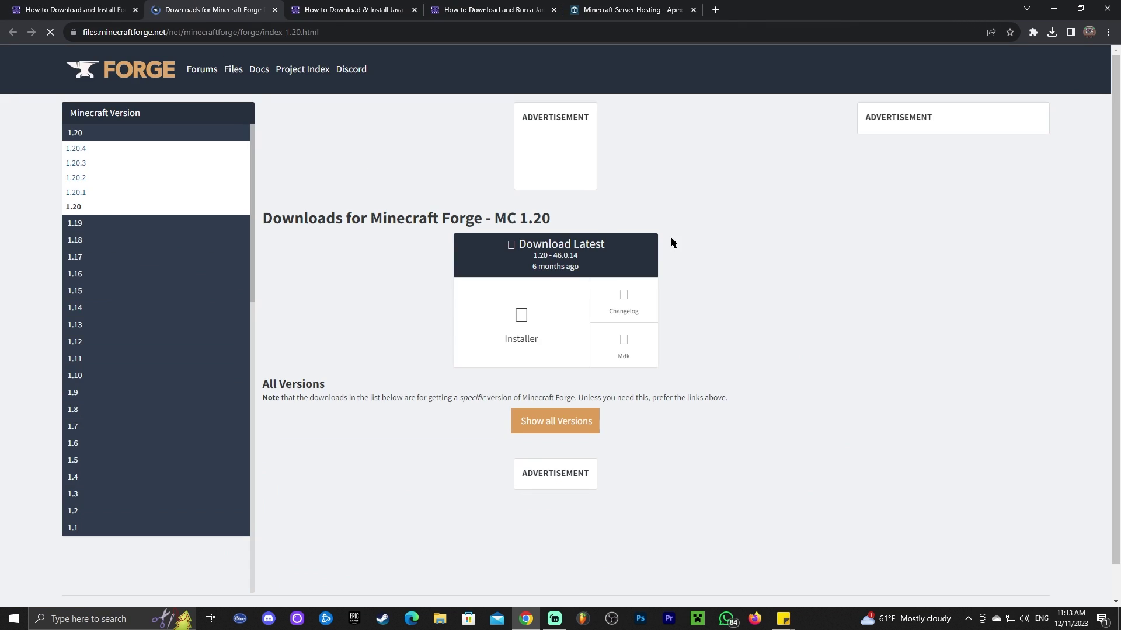
Step: Download the latest Forge installer for Minecraft 1.20.4, skipping the advertisement page, and save it in the Downloads folder
{"action": "left_click", "coordinate": [79, 151]}
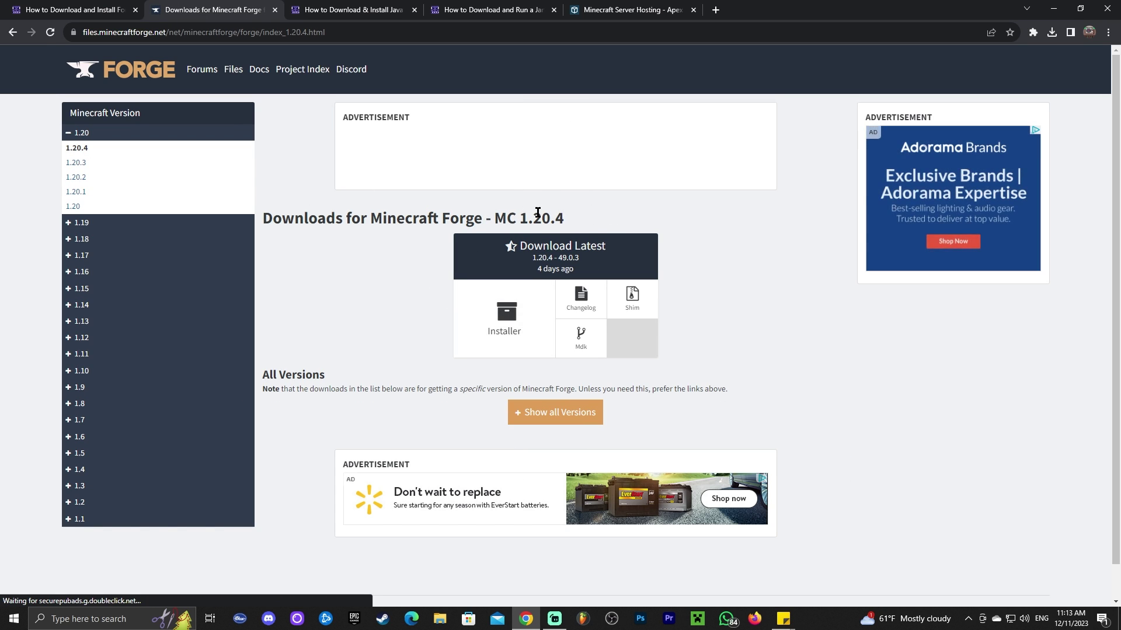
{"action": "left_click", "coordinate": [505, 296]}
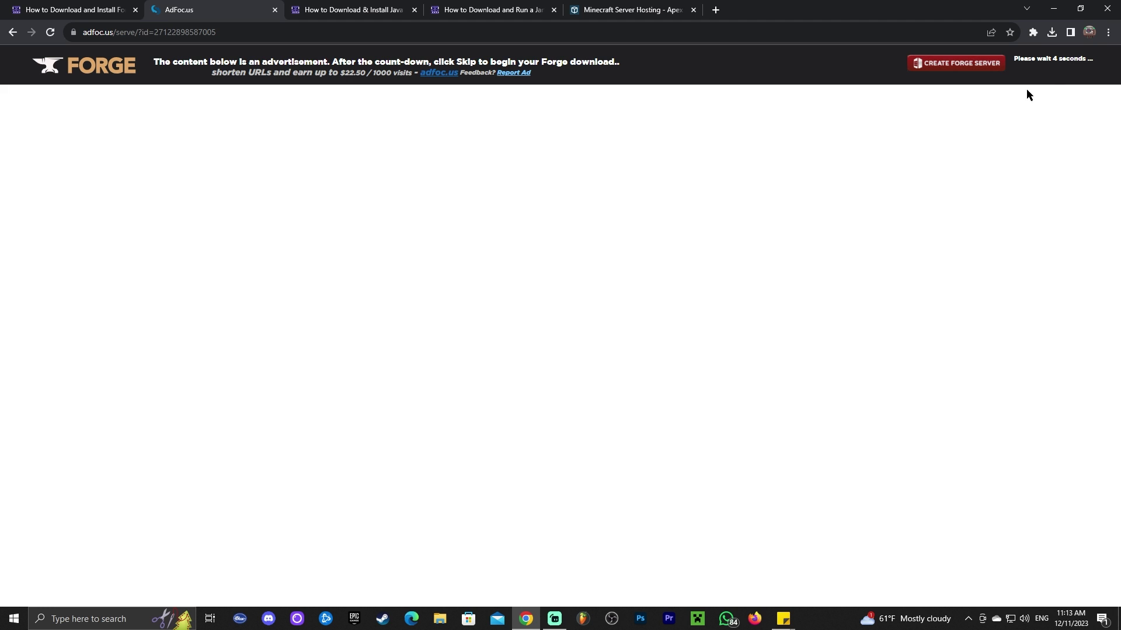
{"action": "left_click", "coordinate": [1071, 65]}
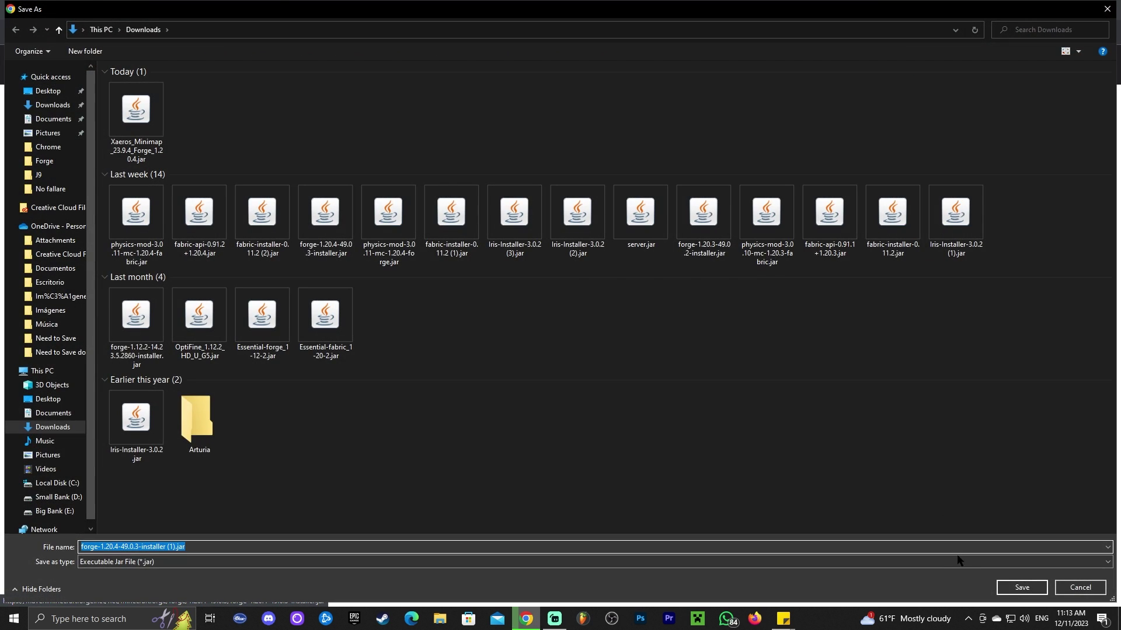
{"action": "left_click", "coordinate": [1021, 588]}
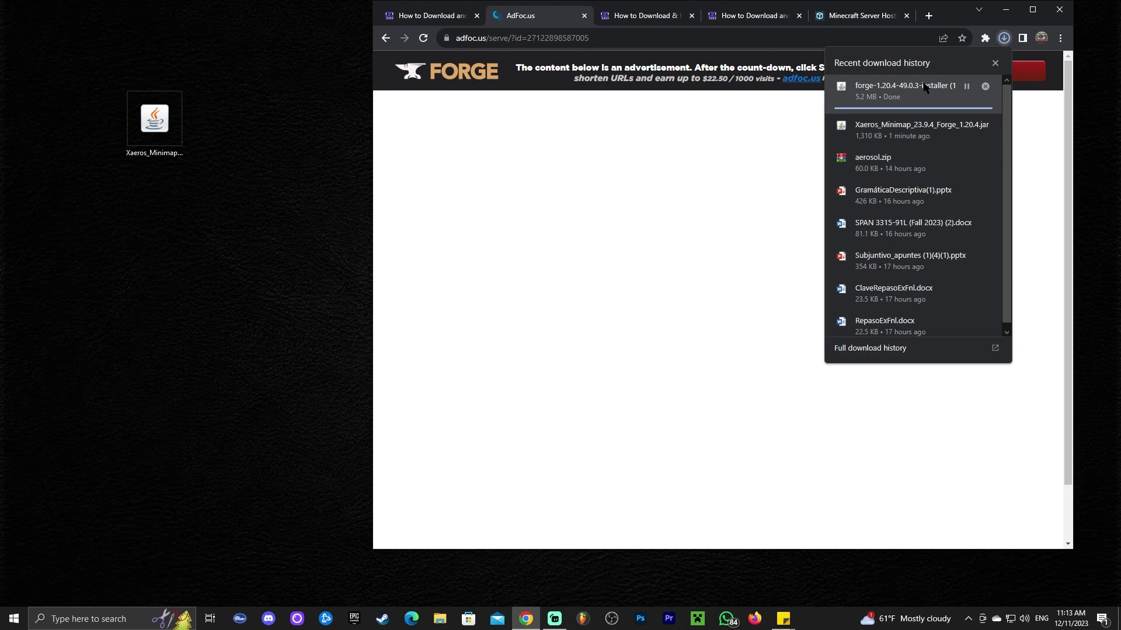
Step: Place the downloaded Forge 1.20.4 installer on the desktop and launch it from there with the browser minimized
{"action": "left_click", "coordinate": [898, 86]}
{"action": "left_click_drag", "start_coordinate": [228, 171], "coordinate": [175, 139]}
{"action": "left_click", "coordinate": [1004, 38]}
{"action": "left_click_drag", "start_coordinate": [983, 105], "coordinate": [156, 228]}
{"action": "left_click", "coordinate": [1009, 25]}
{"action": "left_click", "coordinate": [1006, 10]}
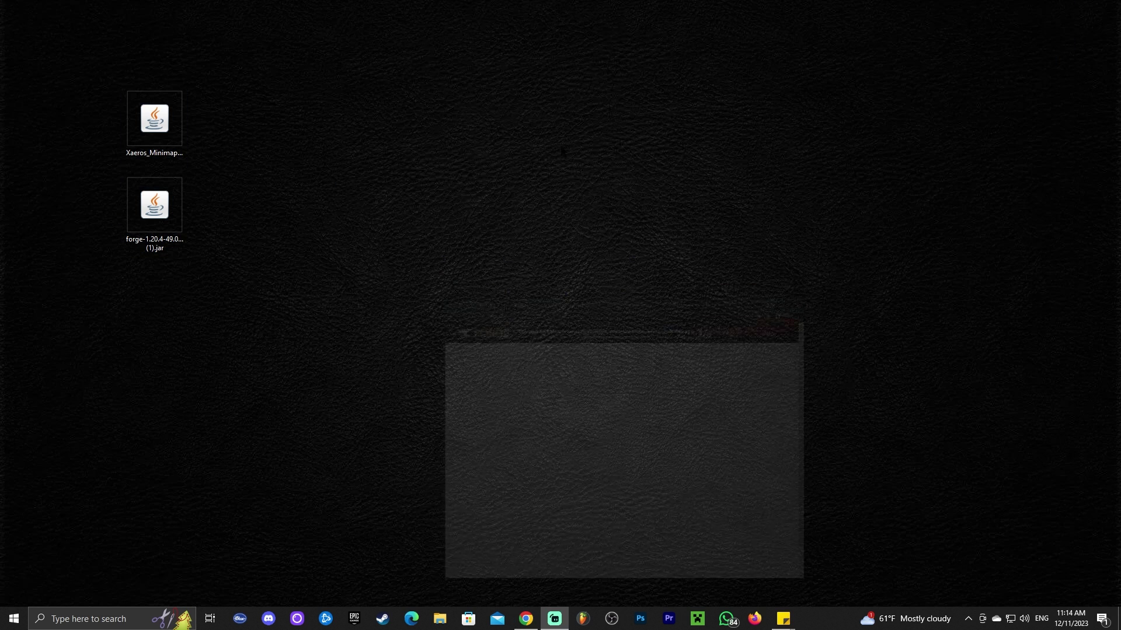
{"action": "double_click", "coordinate": [145, 224]}
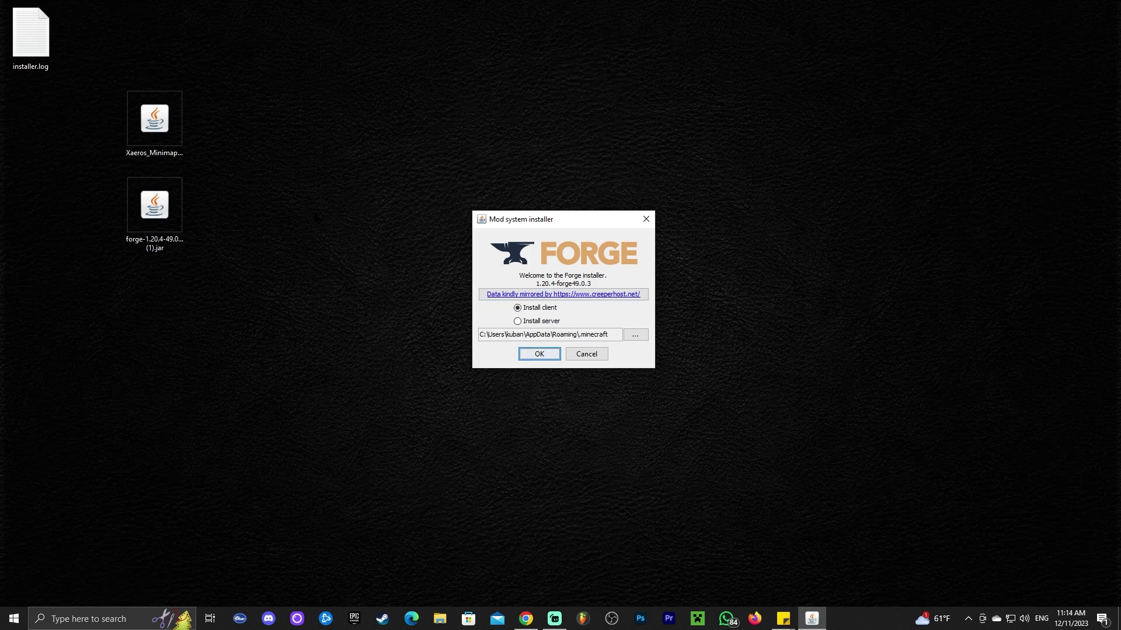
Step: Switch to Chrome, bring up the Java 17 installation guide maximized, and close the Forge guide and AdFoc.us pages
{"action": "left_click", "coordinate": [526, 618]}
{"action": "left_click", "coordinate": [667, 16]}
{"action": "left_click", "coordinate": [1032, 10]}
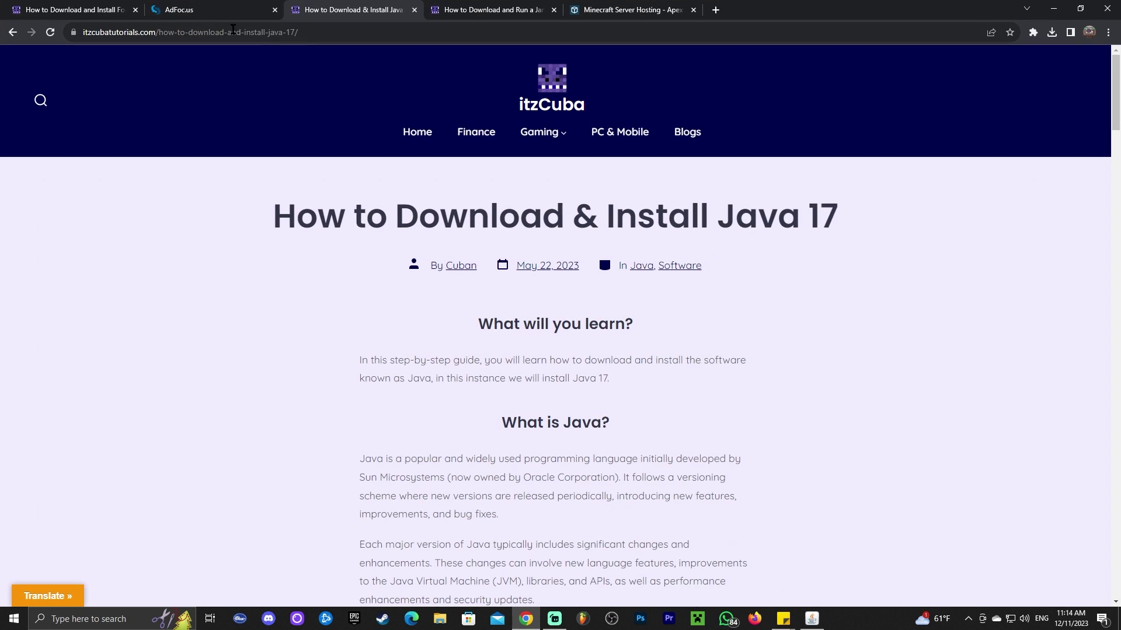
{"action": "left_click", "coordinate": [136, 10]}
{"action": "left_click", "coordinate": [136, 9]}
{"action": "scroll", "coordinate": [871, 248], "scroll_direction": "down", "scroll_amount": 15}
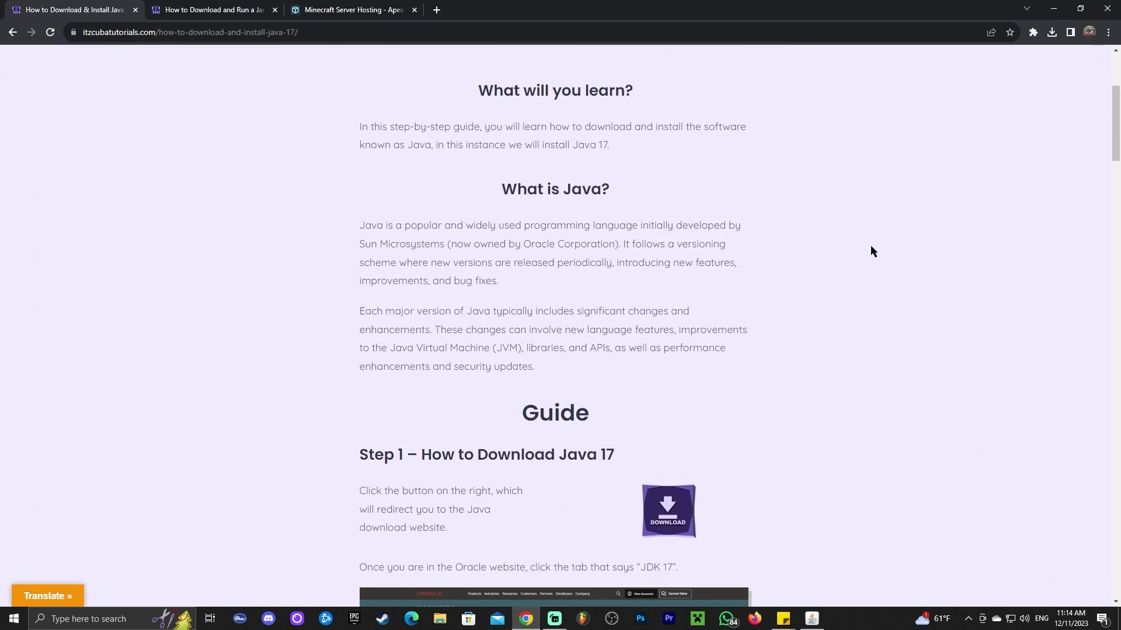
{"action": "scroll", "coordinate": [1070, 188], "scroll_direction": "up", "scroll_amount": 20}
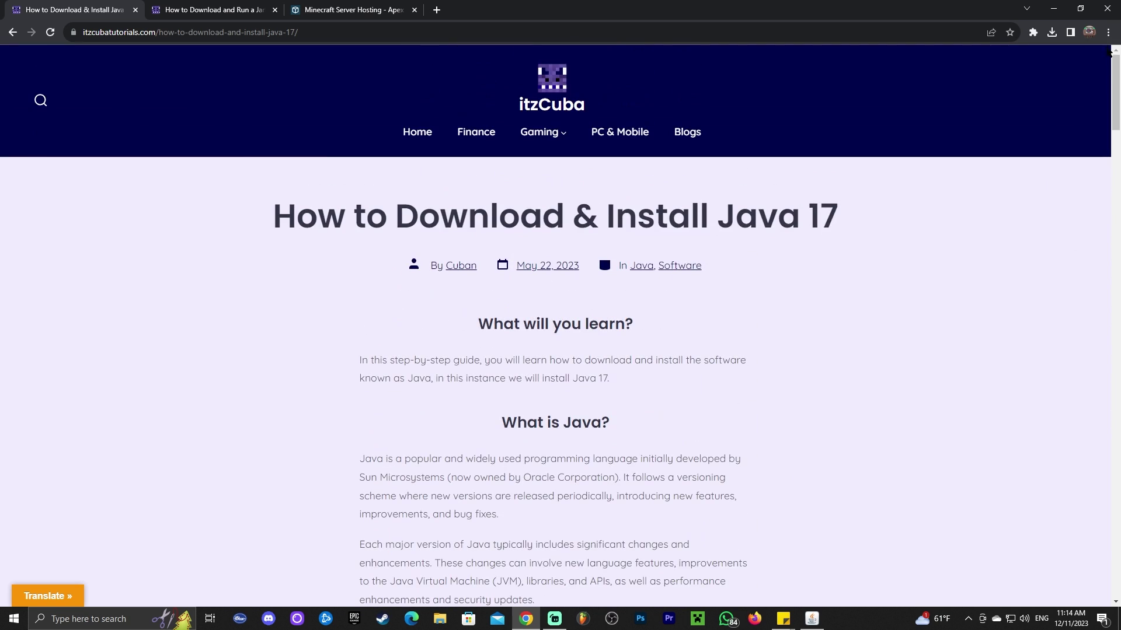
Step: Examine the Java 17 and Jarfix guides for how to get the Forge installer's jar file to open
{"action": "left_click_drag", "start_coordinate": [645, 5], "coordinate": [712, 55]}
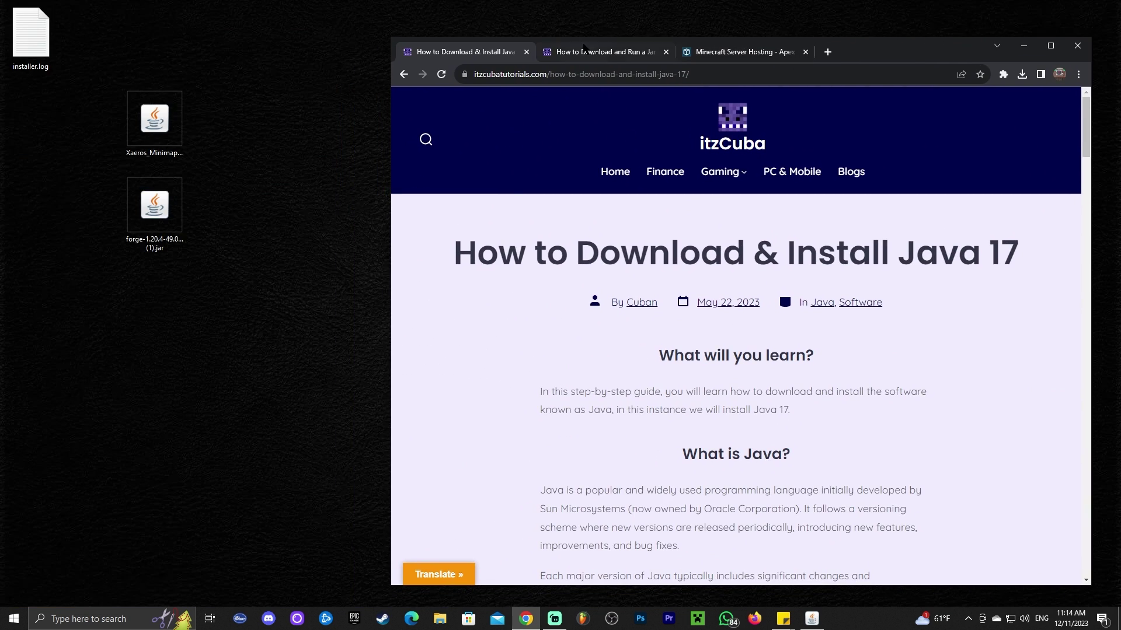
{"action": "left_click_drag", "start_coordinate": [918, 51], "coordinate": [883, 53]}
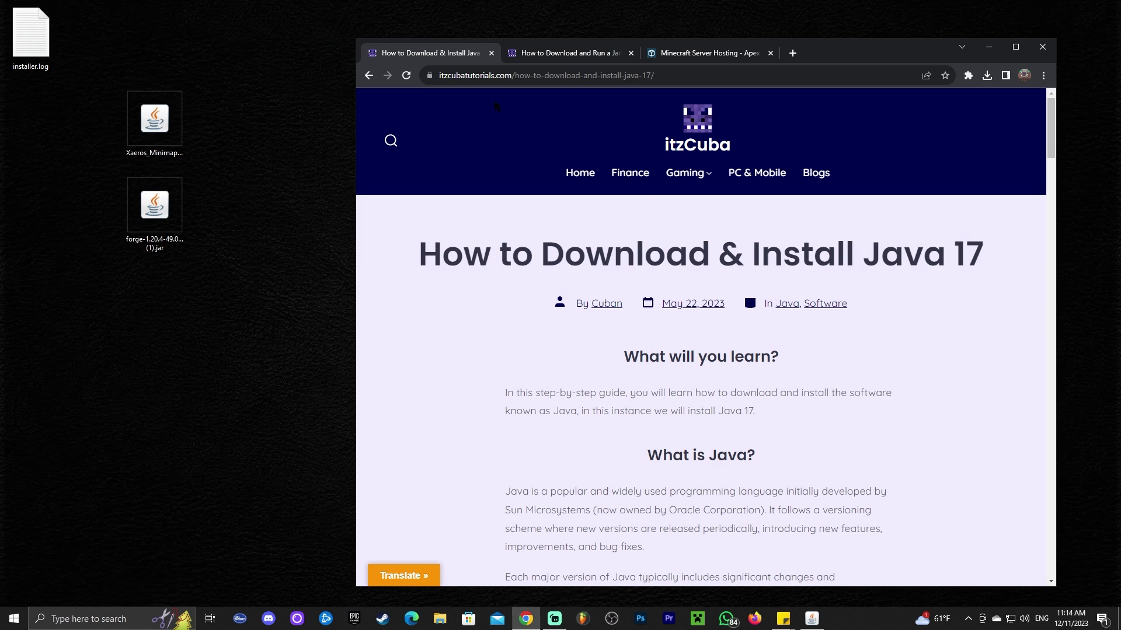
{"action": "left_click", "coordinate": [538, 53]}
{"action": "scroll", "coordinate": [692, 306], "scroll_direction": "down", "scroll_amount": 15}
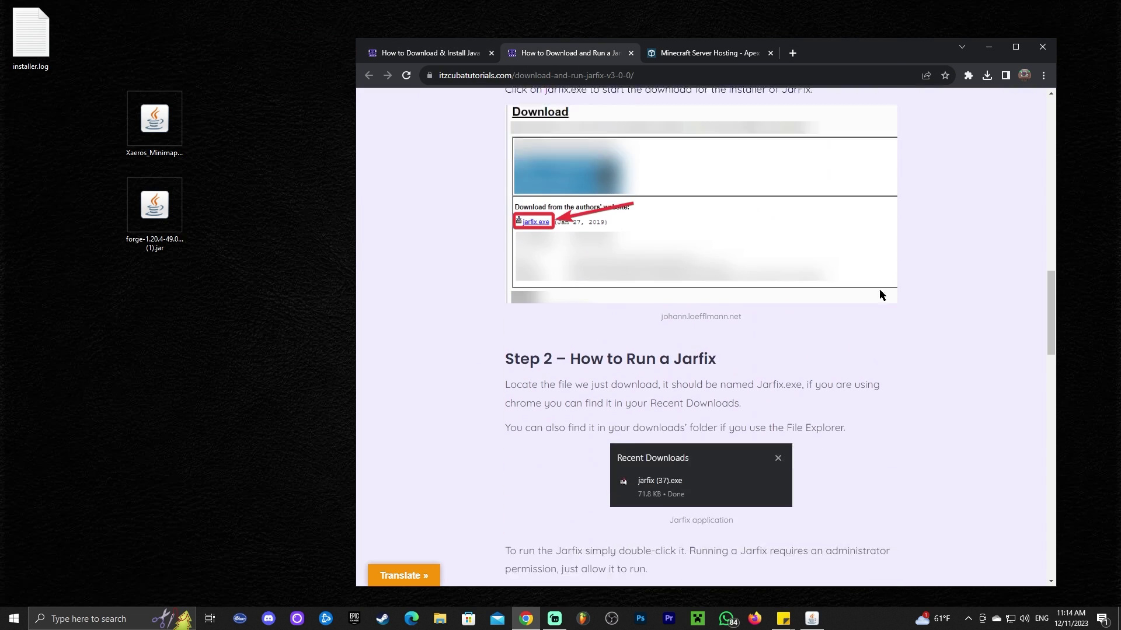
{"action": "scroll", "coordinate": [899, 289], "scroll_direction": "up", "scroll_amount": 10}
{"action": "left_click", "coordinate": [483, 57]}
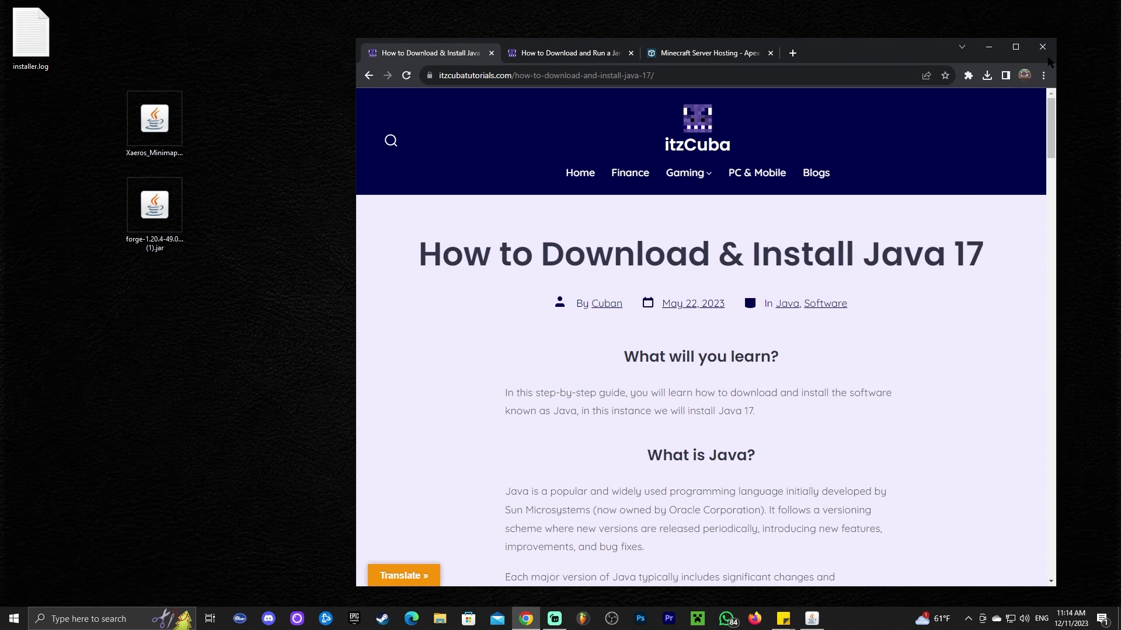
{"action": "left_click", "coordinate": [1016, 47]}
{"action": "scroll", "coordinate": [671, 274], "scroll_direction": "down", "scroll_amount": 20}
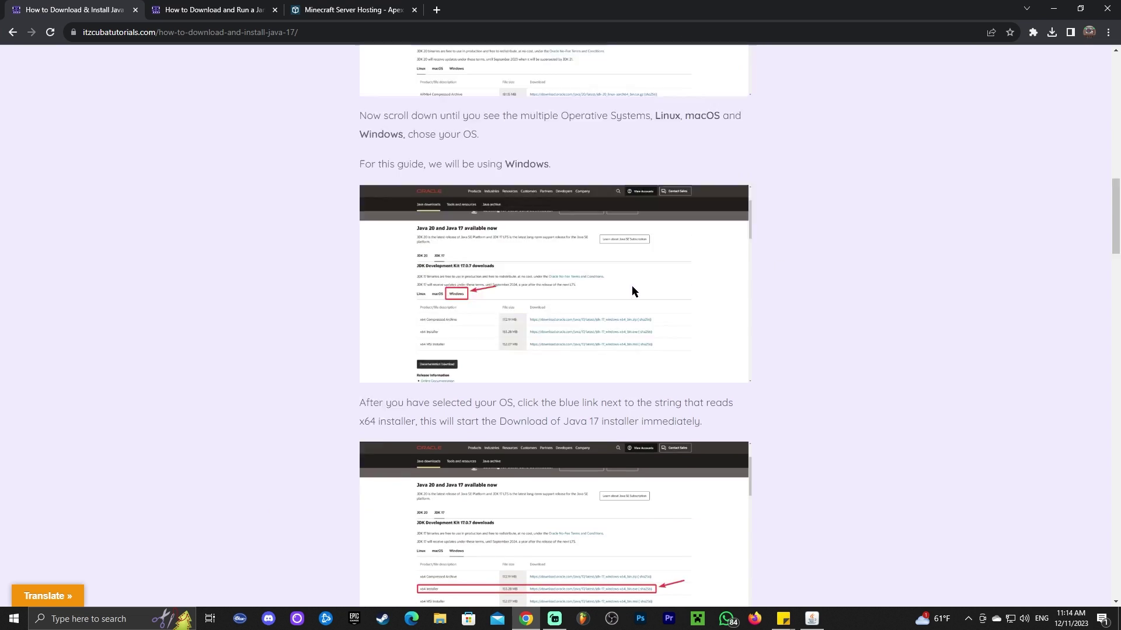
{"action": "scroll", "coordinate": [451, 222], "scroll_direction": "up", "scroll_amount": 15}
{"action": "left_click", "coordinate": [205, 9]}
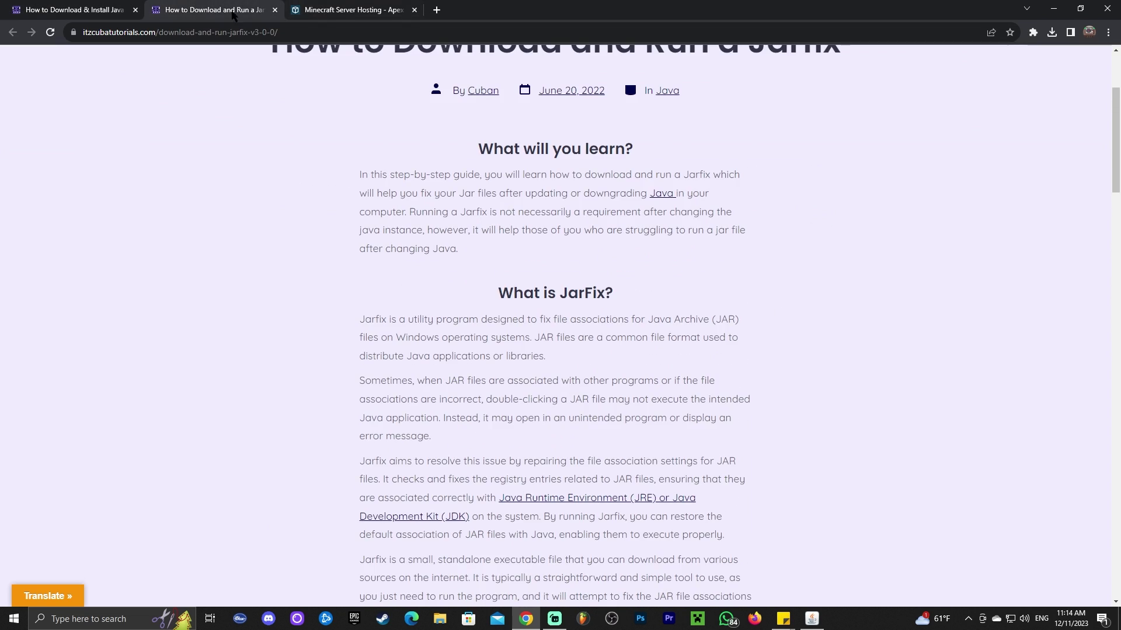
Step: Minimize the browser and run the Forge 1.20.4 installer with the Install client option, closing its completion message
{"action": "scroll", "coordinate": [923, 180], "scroll_direction": "up", "scroll_amount": 3}
{"action": "left_click", "coordinate": [1054, 10]}
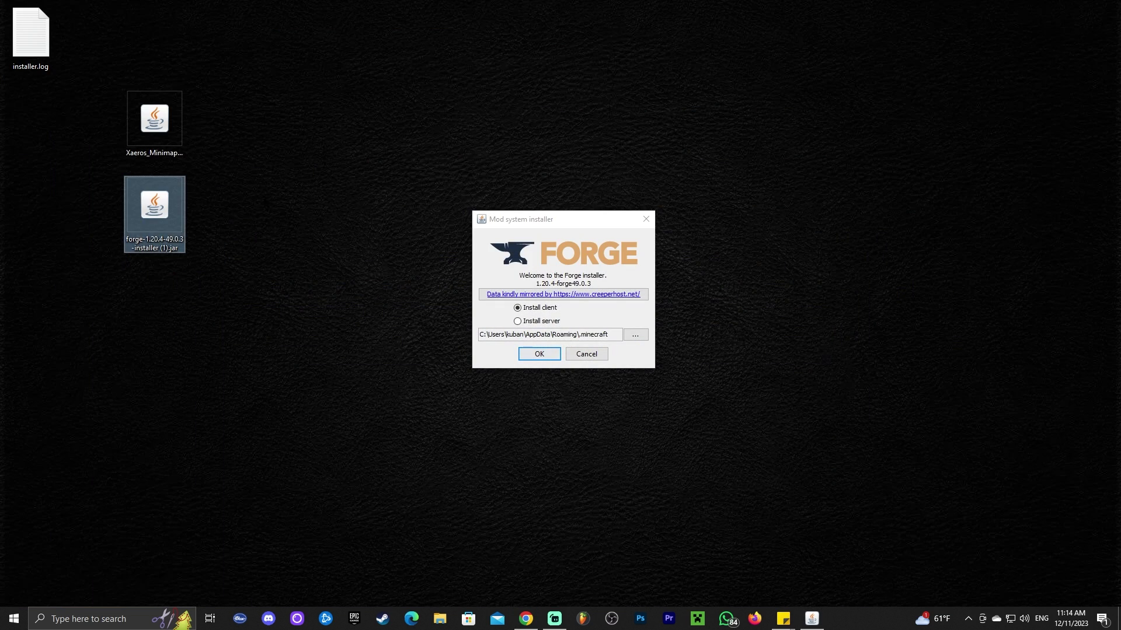
{"action": "left_click_drag", "start_coordinate": [582, 217], "coordinate": [590, 206]}
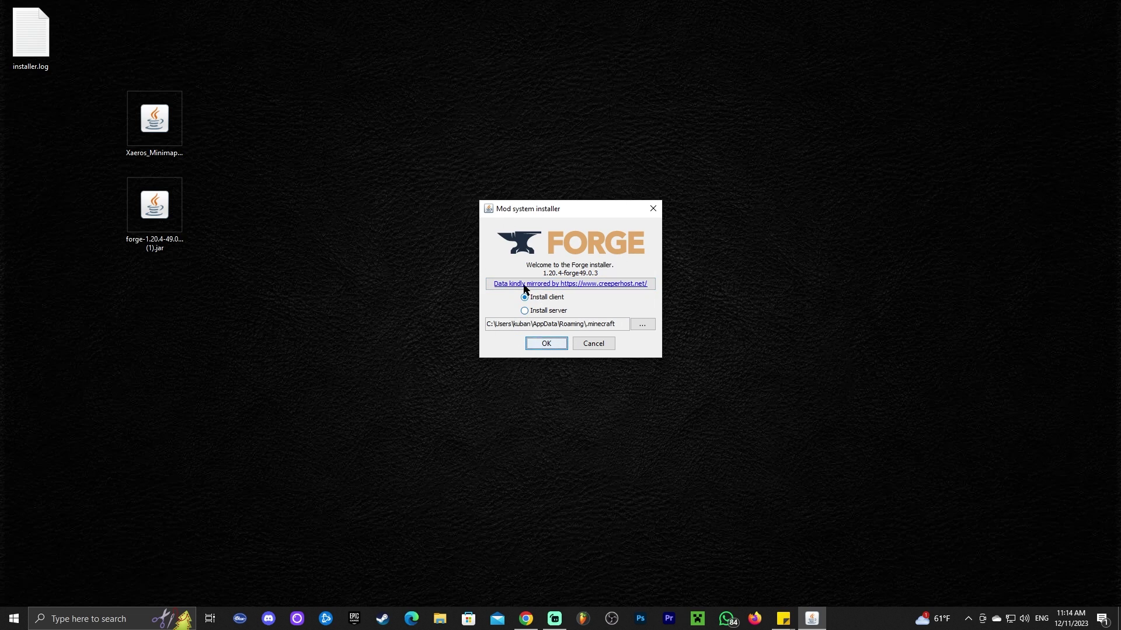
{"action": "left_click", "coordinate": [546, 344]}
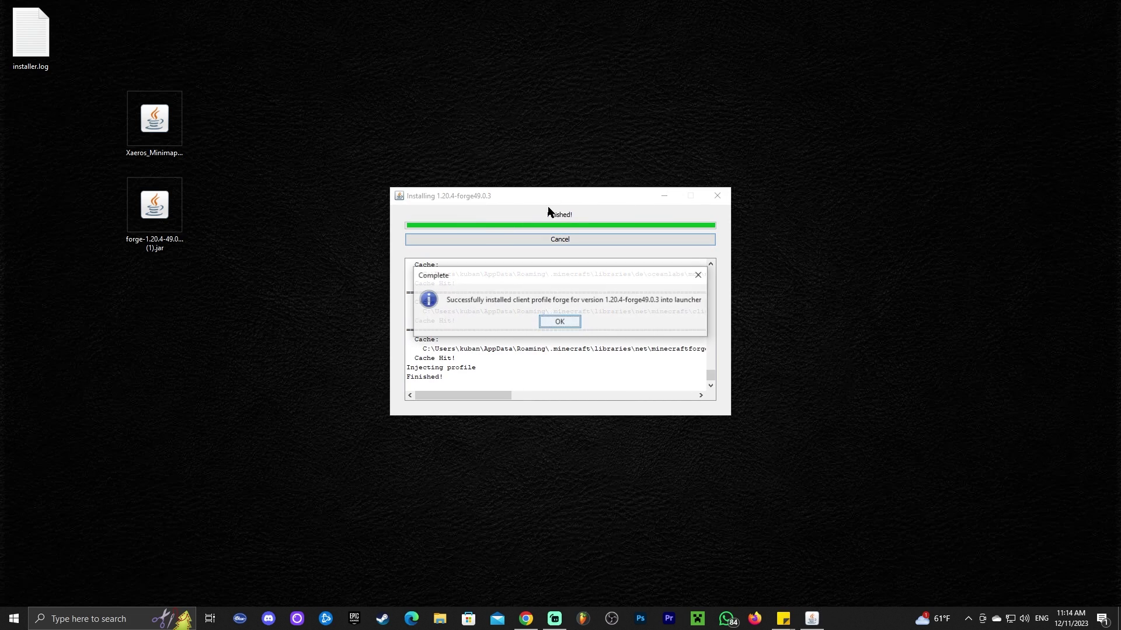
{"action": "left_click", "coordinate": [559, 321]}
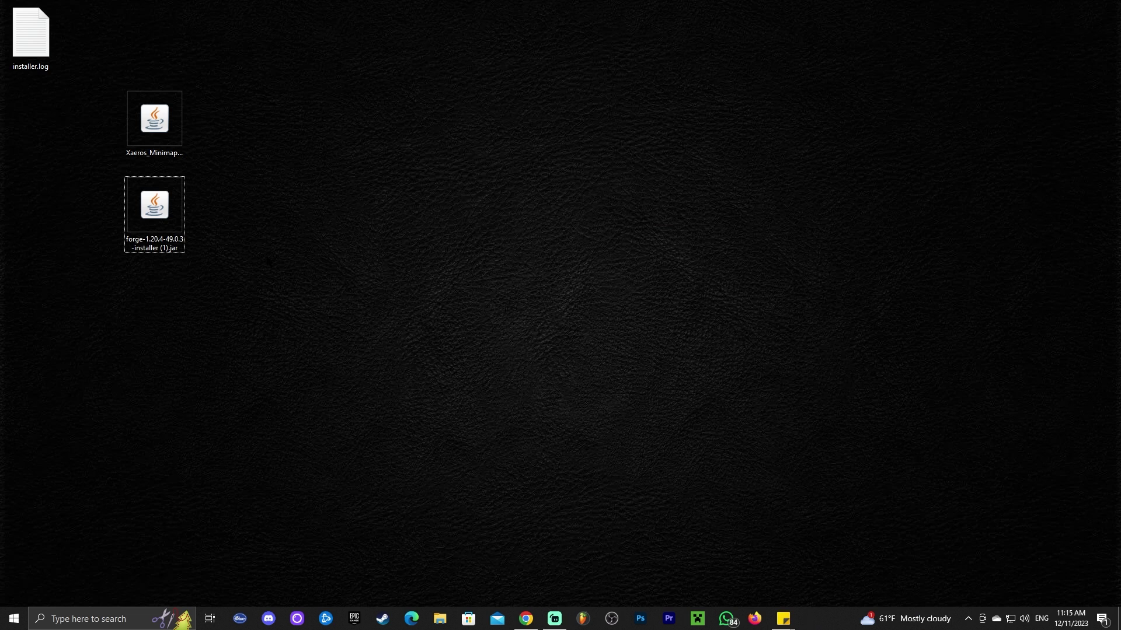
Step: Delete the Forge installer and installer.log from the desktop, and move the Xaero's Minimap jar nearer the middle
{"action": "left_click_drag", "start_coordinate": [298, 274], "coordinate": [98, 202]}
{"action": "key", "text": "Delete"}
{"action": "left_click_drag", "start_coordinate": [92, 63], "coordinate": [32, 43]}
{"action": "key", "text": "Delete"}
{"action": "left_click_drag", "start_coordinate": [150, 128], "coordinate": [336, 214]}
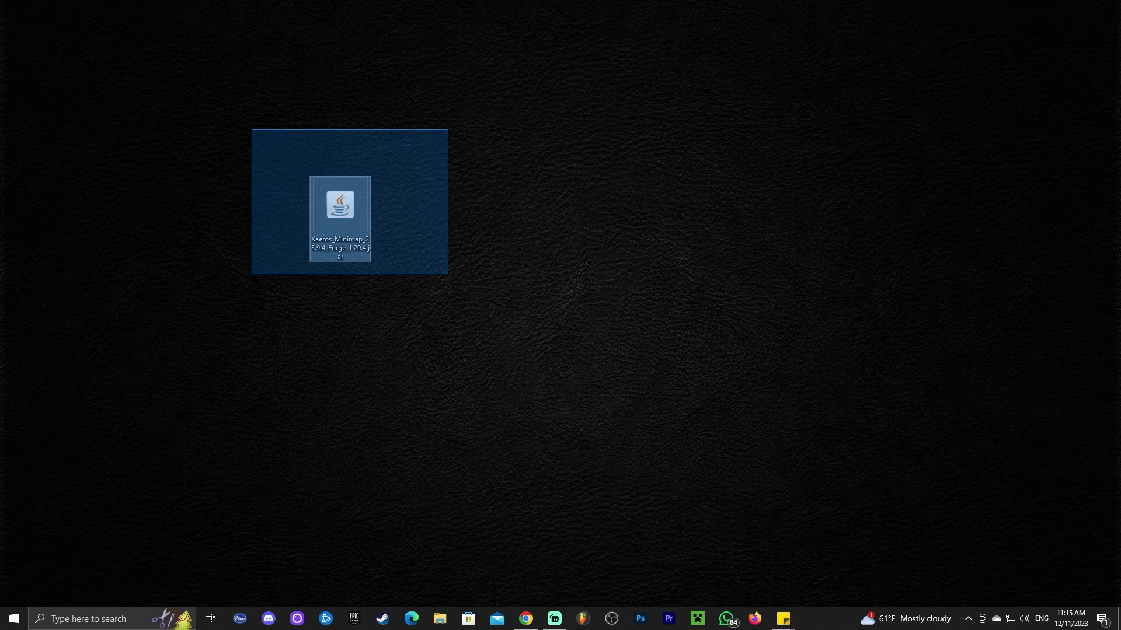
{"action": "left_click", "coordinate": [503, 208]}
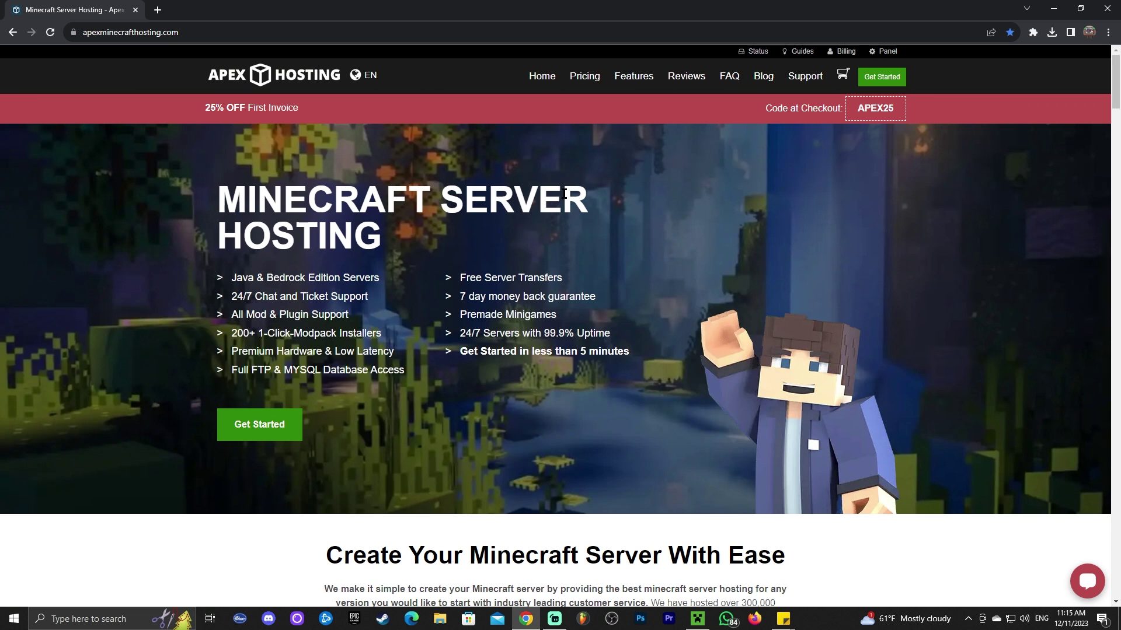
Step: Examine the Apex Hosting home page for its Minecraft server hosting features and offers
{"action": "scroll", "coordinate": [642, 212], "scroll_direction": "down", "scroll_amount": 8}
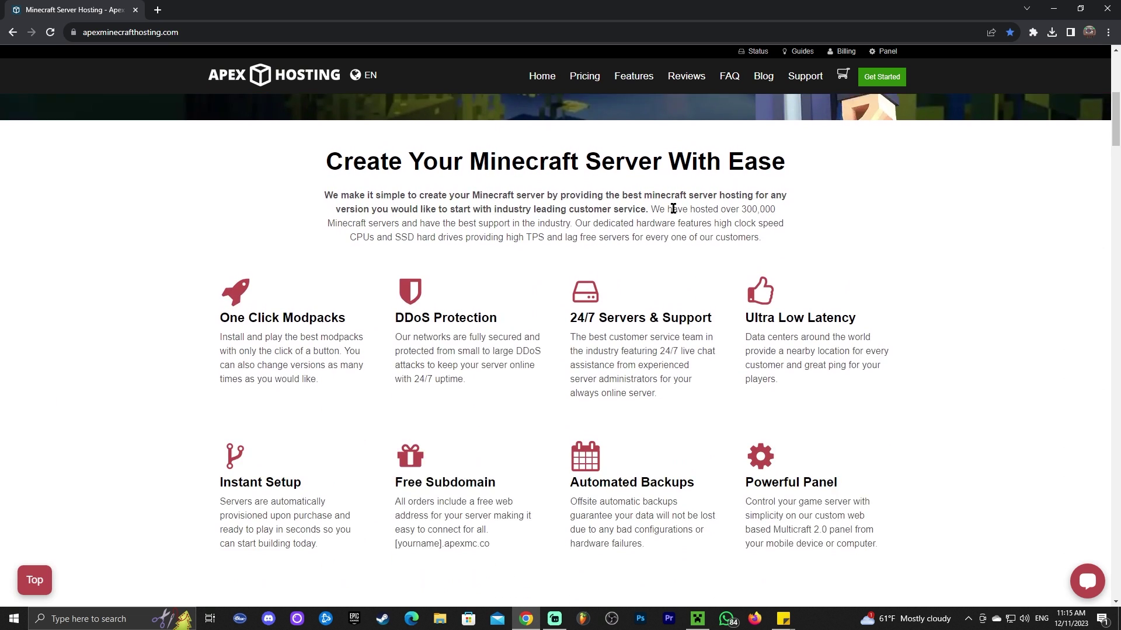
{"action": "scroll", "coordinate": [859, 269], "scroll_direction": "up", "scroll_amount": 7}
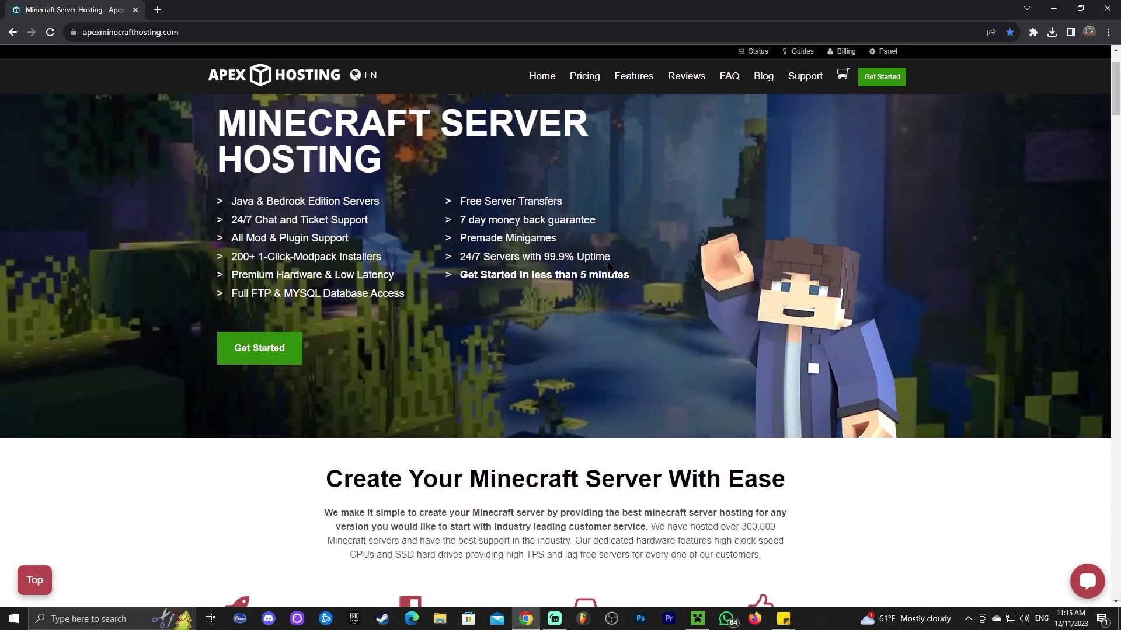
{"action": "scroll", "coordinate": [606, 260], "scroll_direction": "down", "scroll_amount": 7}
{"action": "scroll", "coordinate": [730, 257], "scroll_direction": "down", "scroll_amount": 2}
{"action": "scroll", "coordinate": [471, 252], "scroll_direction": "up", "scroll_amount": 7}
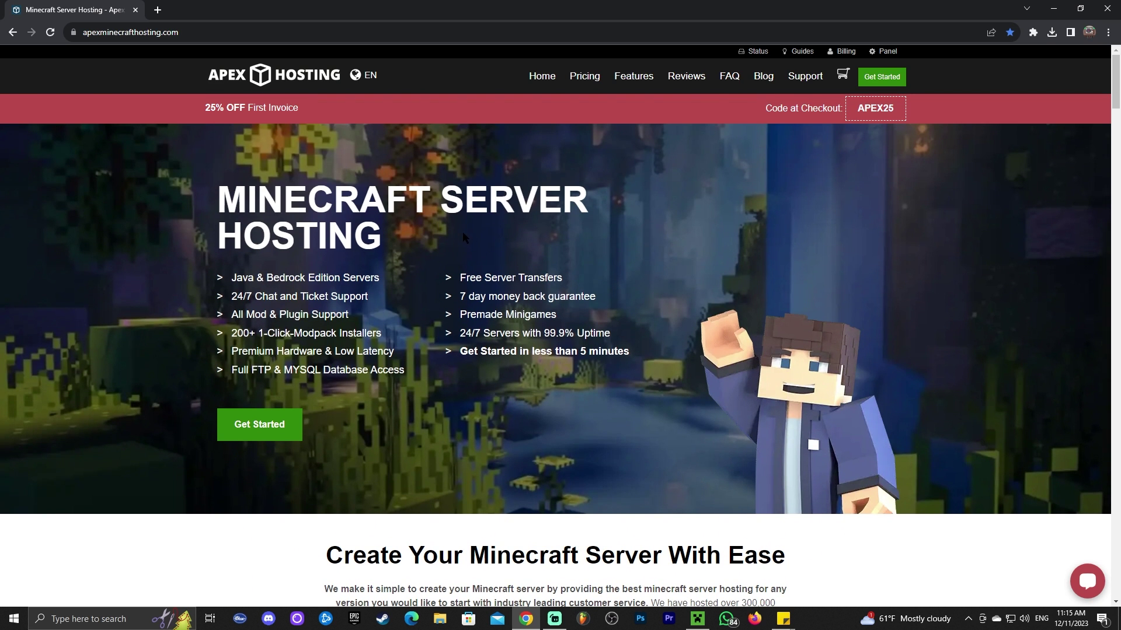
{"action": "scroll", "coordinate": [449, 233], "scroll_direction": "down", "scroll_amount": 2}
{"action": "scroll", "coordinate": [438, 234], "scroll_direction": "up", "scroll_amount": 2}
{"action": "scroll", "coordinate": [432, 239], "scroll_direction": "down", "scroll_amount": 4}
{"action": "scroll", "coordinate": [405, 236], "scroll_direction": "up", "scroll_amount": 4}
{"action": "scroll", "coordinate": [461, 244], "scroll_direction": "down", "scroll_amount": 5}
{"action": "scroll", "coordinate": [432, 230], "scroll_direction": "up", "scroll_amount": 5}
{"action": "scroll", "coordinate": [635, 240], "scroll_direction": "down", "scroll_amount": 10}
{"action": "scroll", "coordinate": [875, 337], "scroll_direction": "up", "scroll_amount": 8}
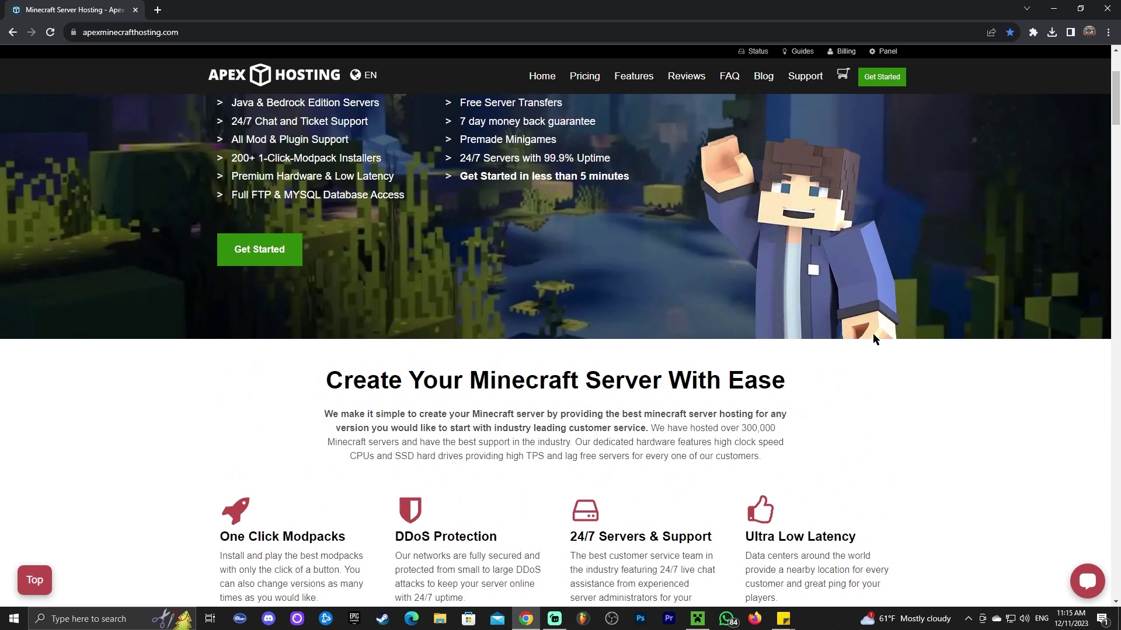
{"action": "scroll", "coordinate": [876, 337], "scroll_direction": "up", "scroll_amount": 3}
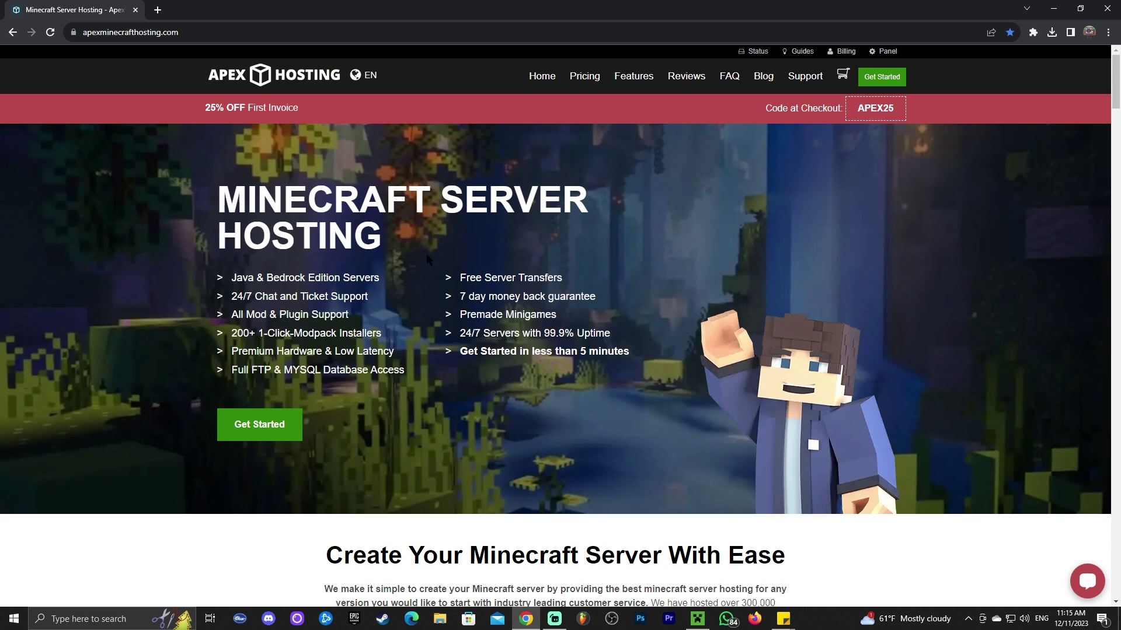
{"action": "scroll", "coordinate": [321, 205], "scroll_direction": "down", "scroll_amount": 10}
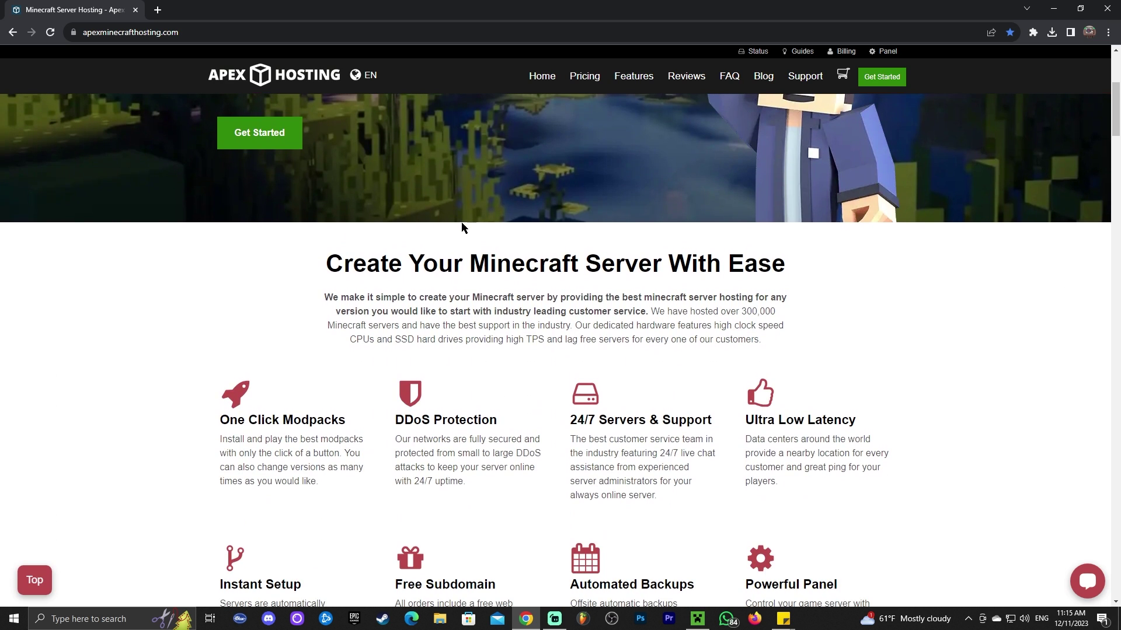
{"action": "scroll", "coordinate": [553, 261], "scroll_direction": "up", "scroll_amount": 10}
{"action": "scroll", "coordinate": [566, 254], "scroll_direction": "down", "scroll_amount": 8}
{"action": "scroll", "coordinate": [571, 248], "scroll_direction": "down", "scroll_amount": 7}
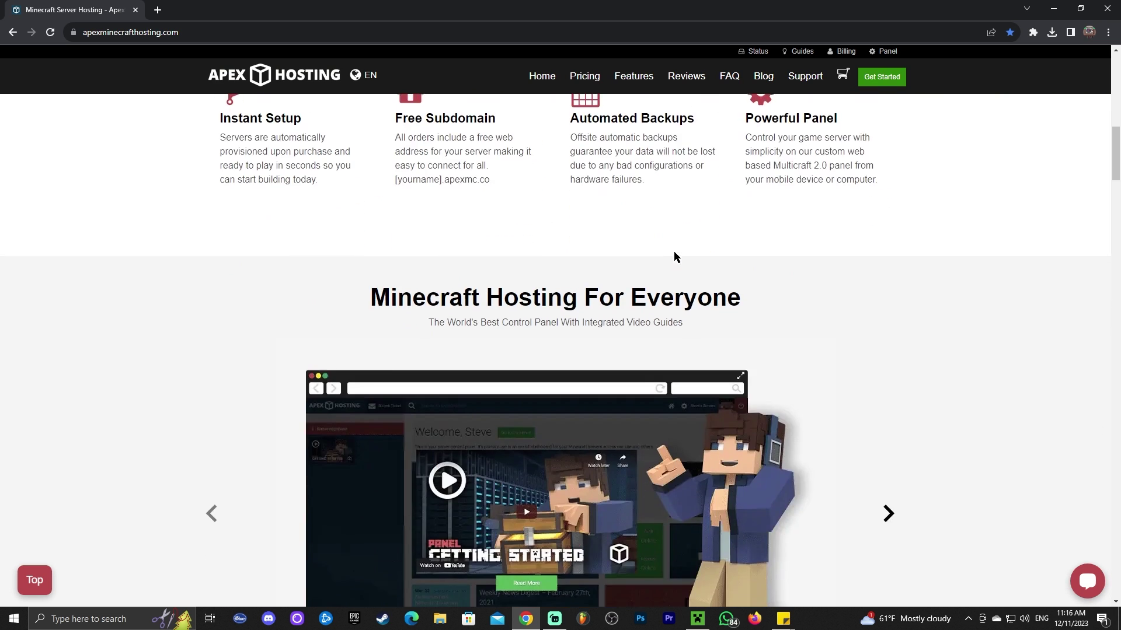
{"action": "scroll", "coordinate": [709, 215], "scroll_direction": "up", "scroll_amount": 15}
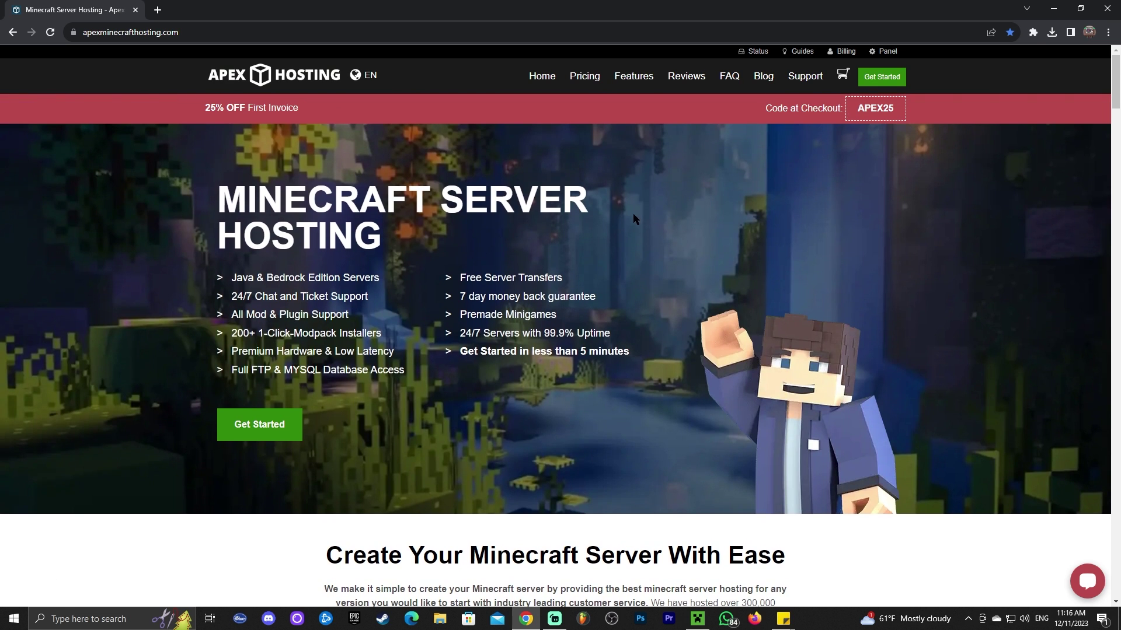
Step: Switch to the Minecraft Launcher, list the Java Edition installations including modded versions, and open the forge installation's game folder
{"action": "key", "text": "alt+Tab"}
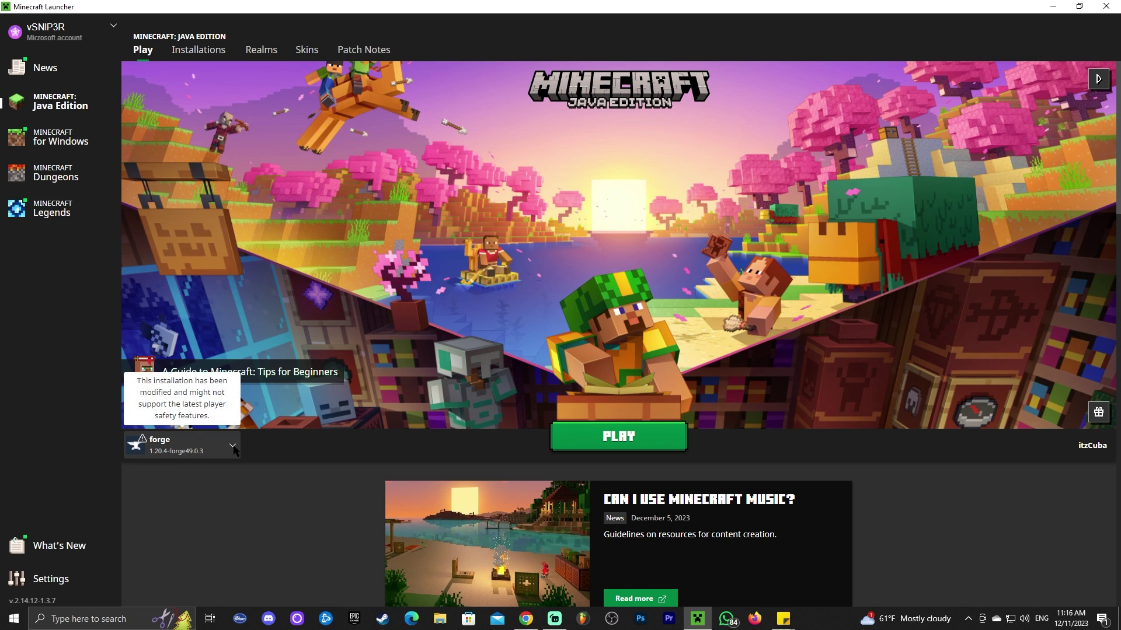
{"action": "left_click", "coordinate": [197, 52]}
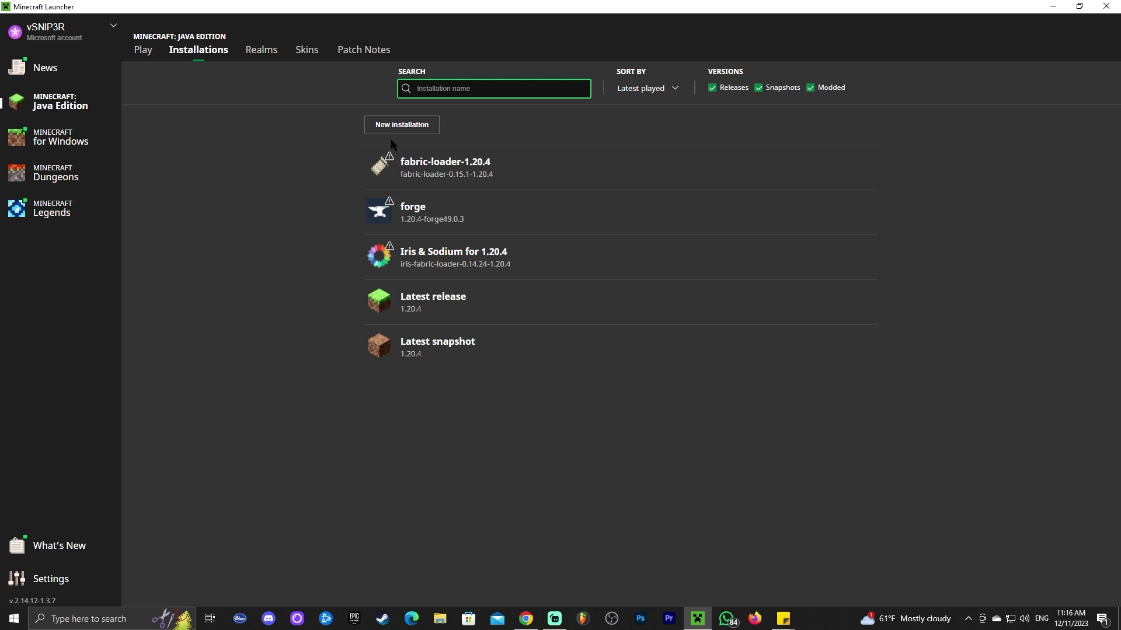
{"action": "left_click", "coordinate": [811, 88]}
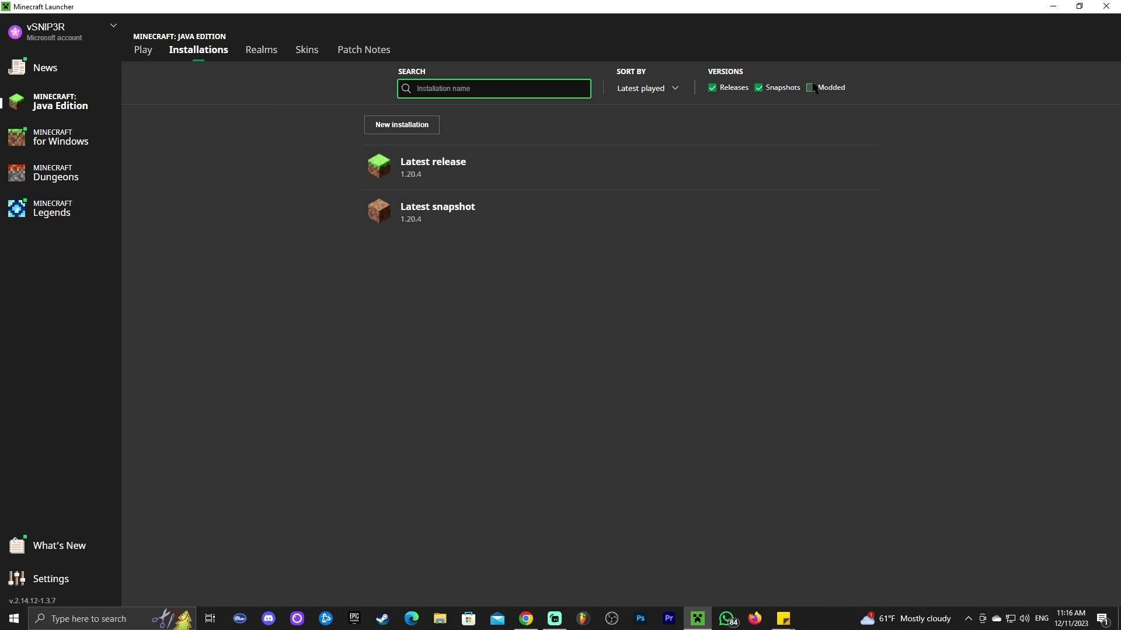
{"action": "left_click", "coordinate": [810, 89]}
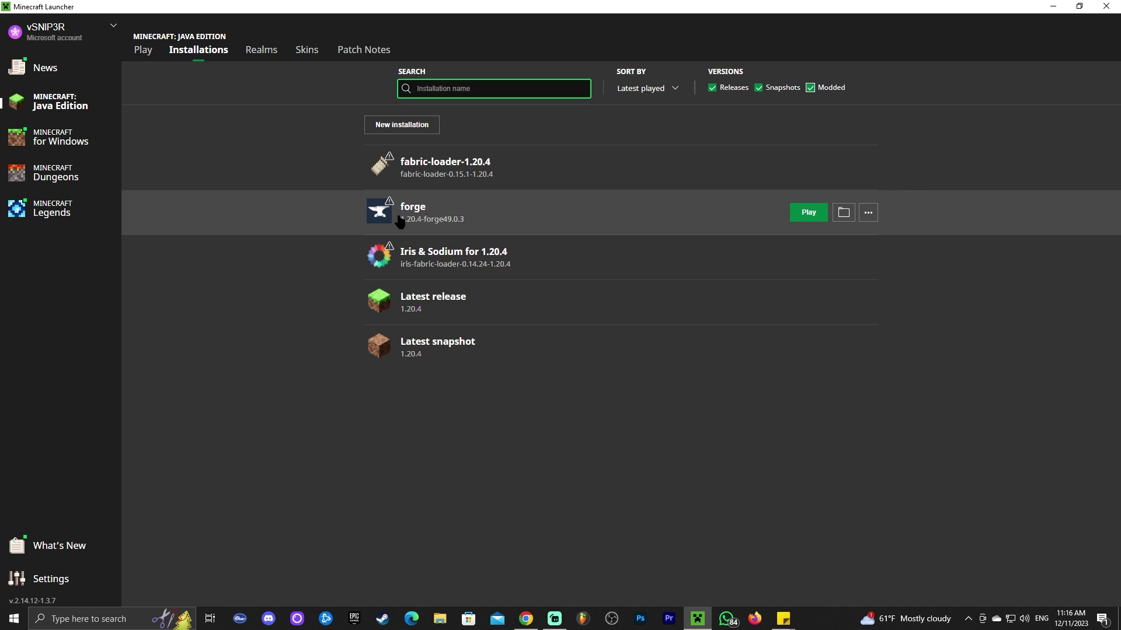
{"action": "left_click_drag", "start_coordinate": [672, 7], "coordinate": [758, 16]}
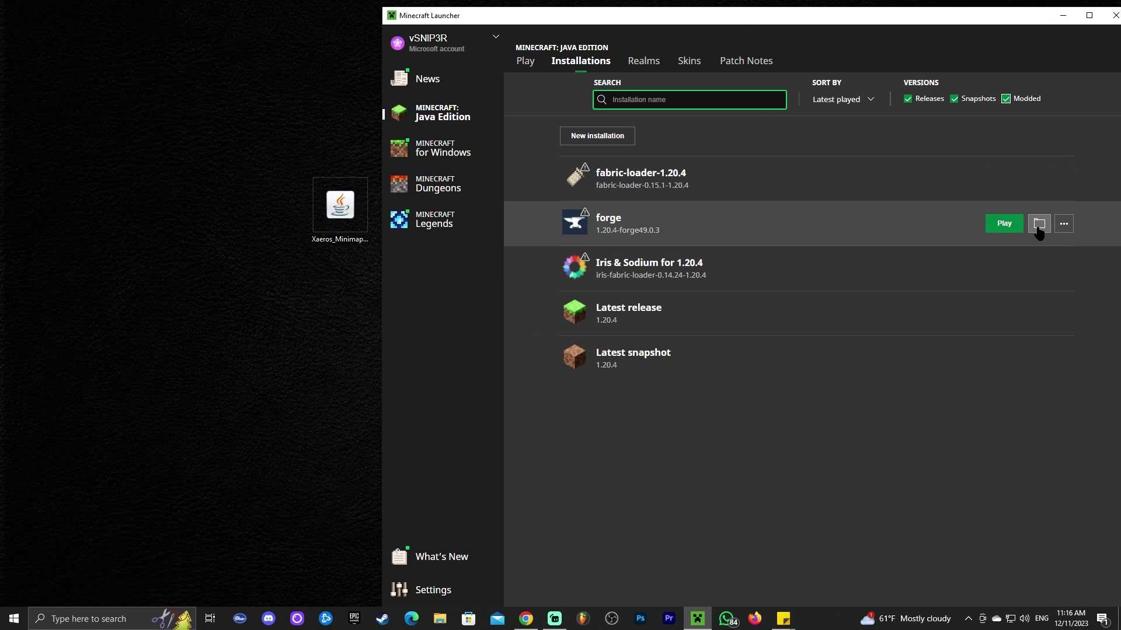
{"action": "left_click", "coordinate": [1039, 224]}
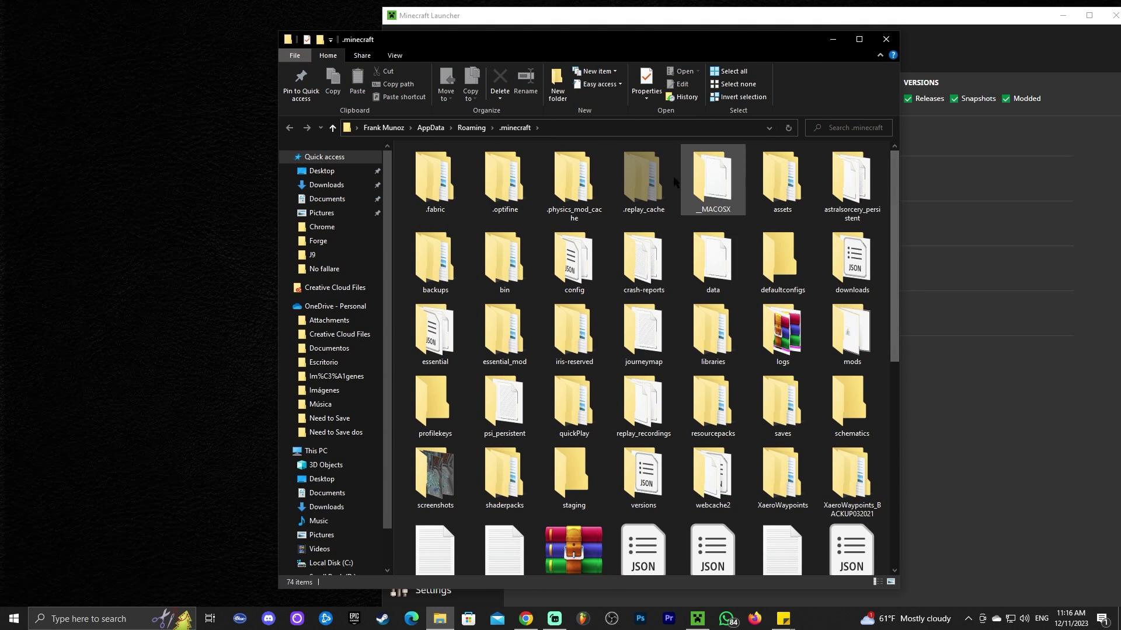
Step: Maximize the .minecraft folder window and delete the existing mods folder
{"action": "key", "text": "super+Up"}
{"action": "left_click", "coordinate": [482, 246]}
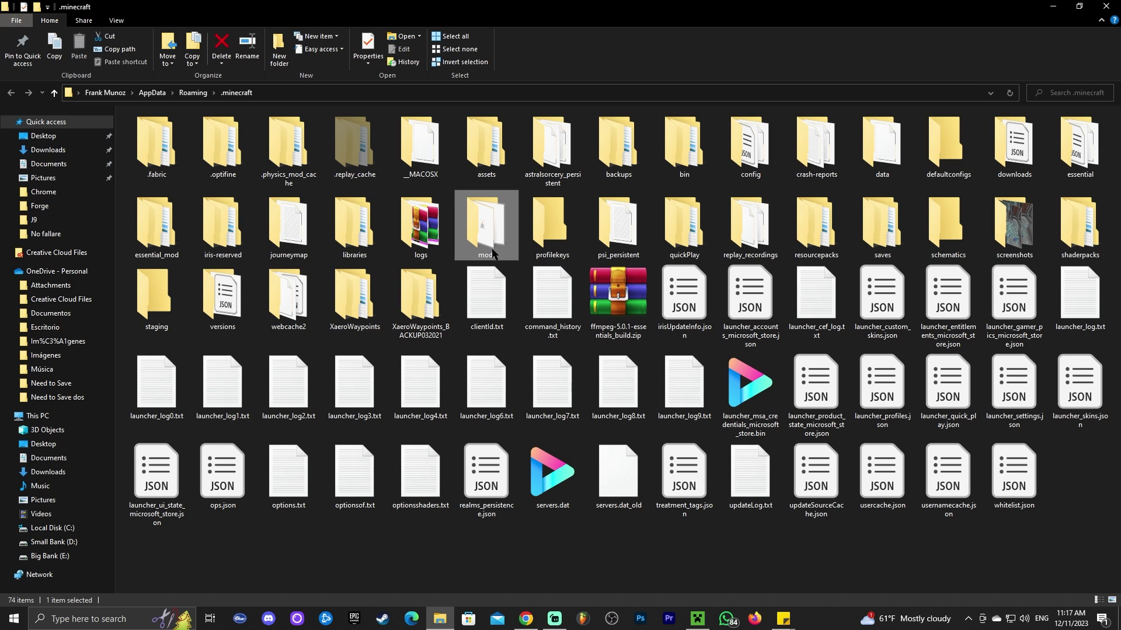
{"action": "key", "text": "Delete"}
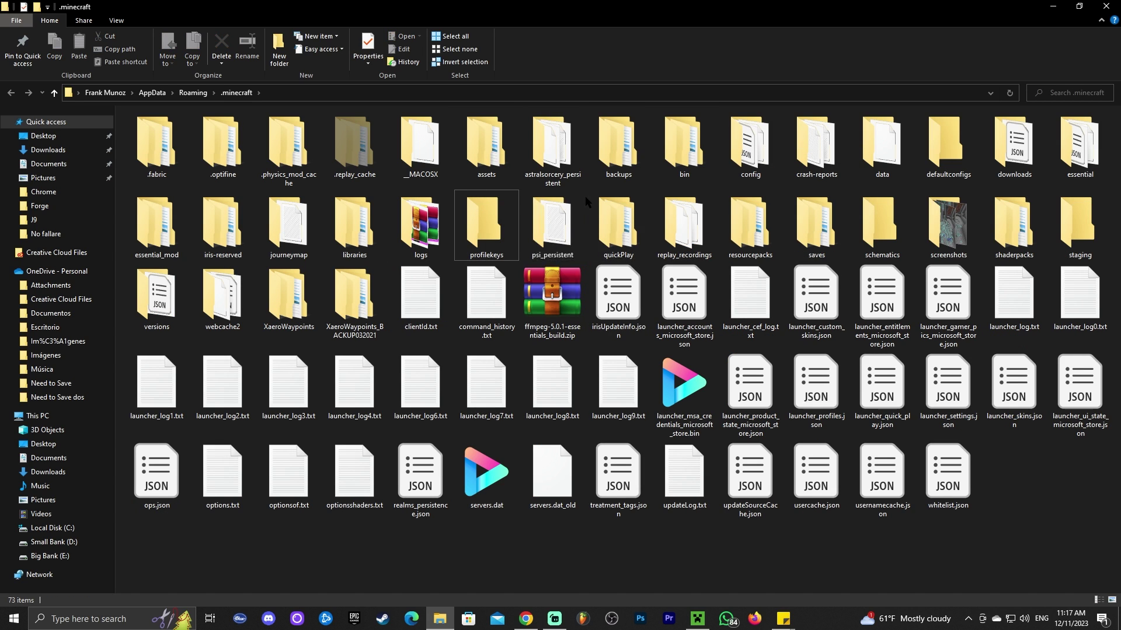
Step: Create a new folder named mods in the .minecraft folder
{"action": "right_click", "coordinate": [463, 191]}
{"action": "mouse_move", "coordinate": [502, 335]}
{"action": "left_click", "coordinate": [605, 333]}
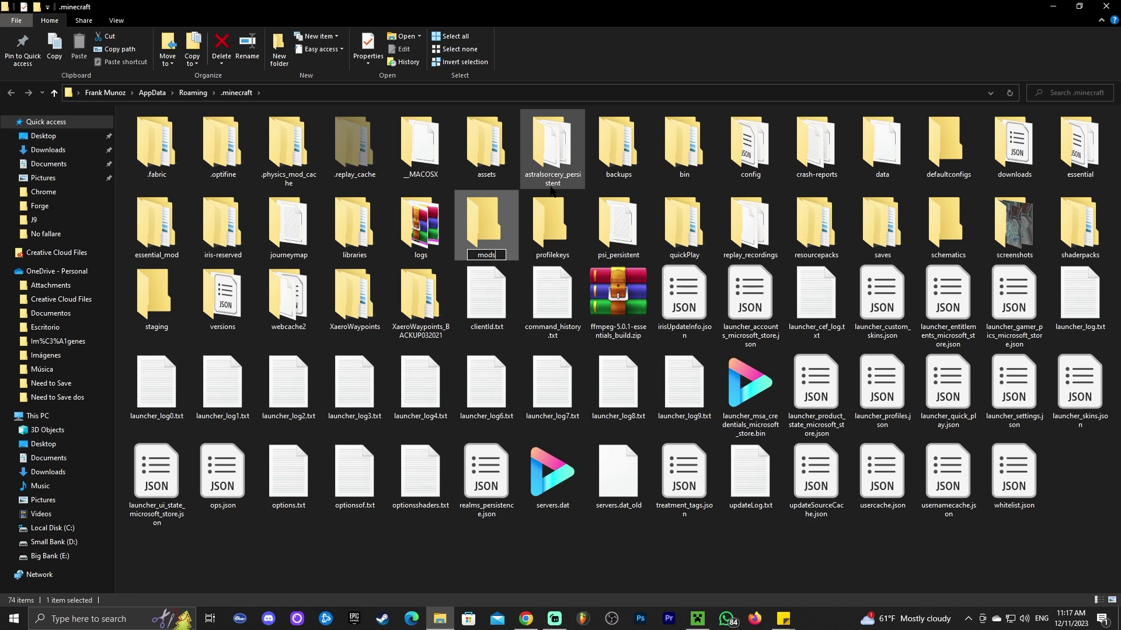
{"action": "type", "text": "mods"}
{"action": "key", "text": "Return"}
Step: Move the Xaero's Minimap Forge 1.20.4 jar from the desktop into the new mods folder and close the folder window
{"action": "key", "text": "super+Down"}
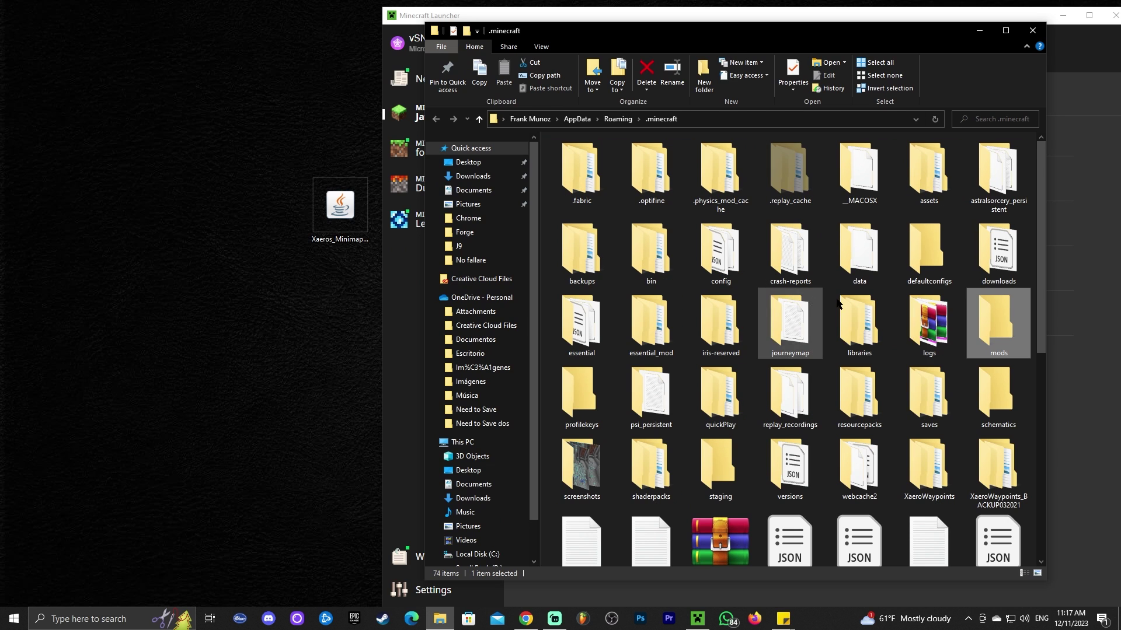
{"action": "double_click", "coordinate": [995, 321]}
{"action": "left_click", "coordinate": [340, 210]}
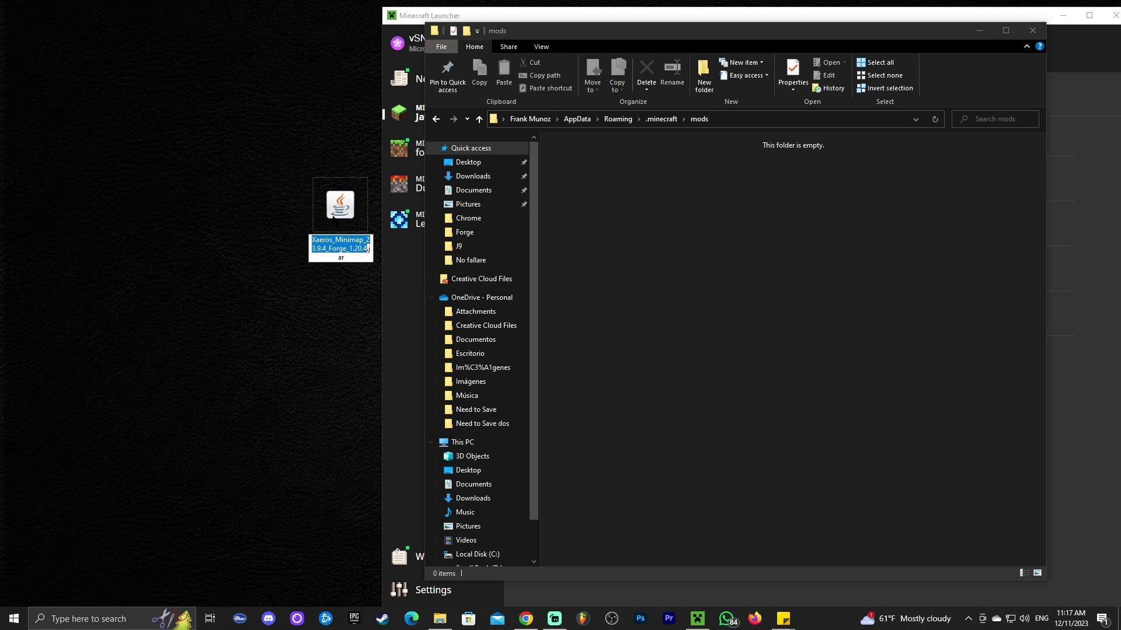
{"action": "left_click_drag", "start_coordinate": [340, 210], "coordinate": [669, 217]}
{"action": "left_click", "coordinate": [1032, 30]}
Step: Launch the forge installation from the maximized launcher and check Xaero's Minimap in the game's mod list
{"action": "double_click", "coordinate": [816, 12]}
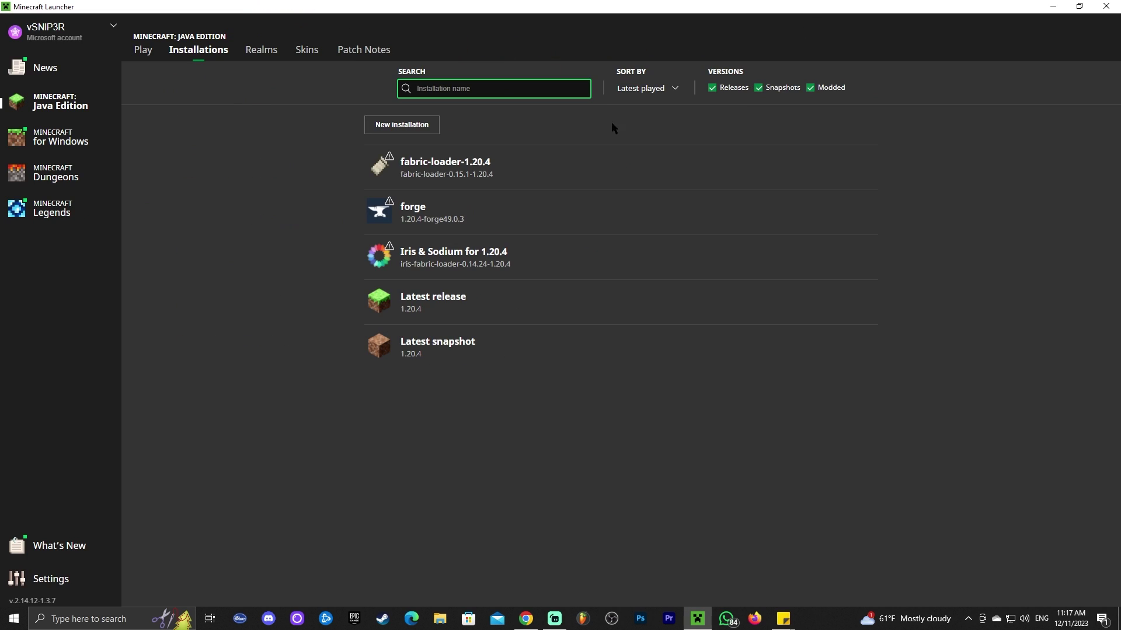
{"action": "left_click", "coordinate": [817, 214]}
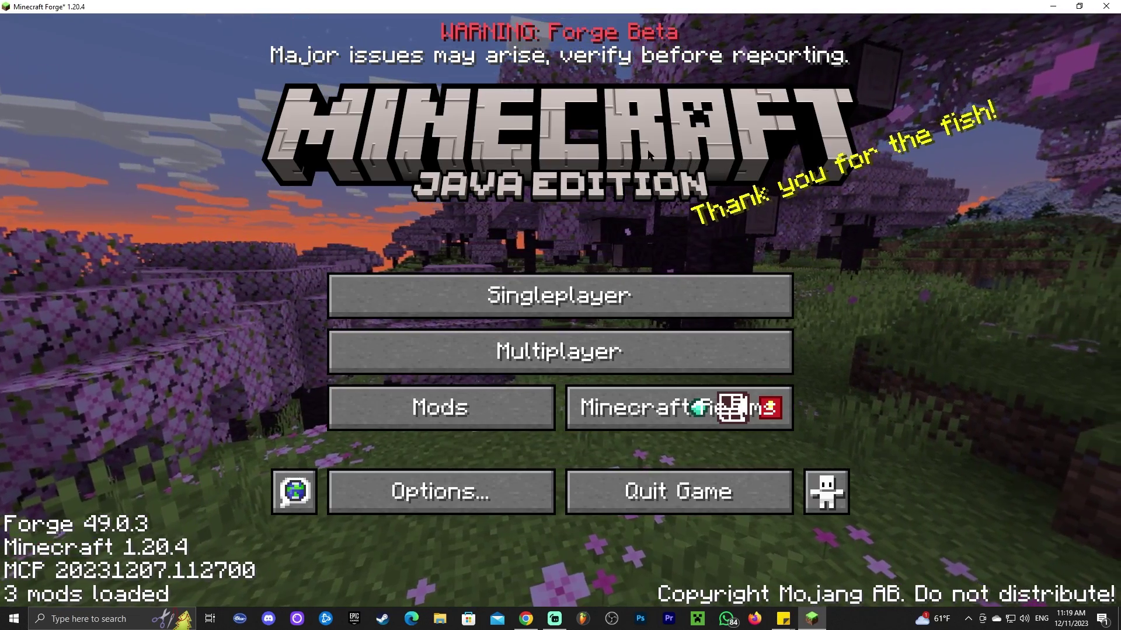
{"action": "left_click", "coordinate": [487, 410]}
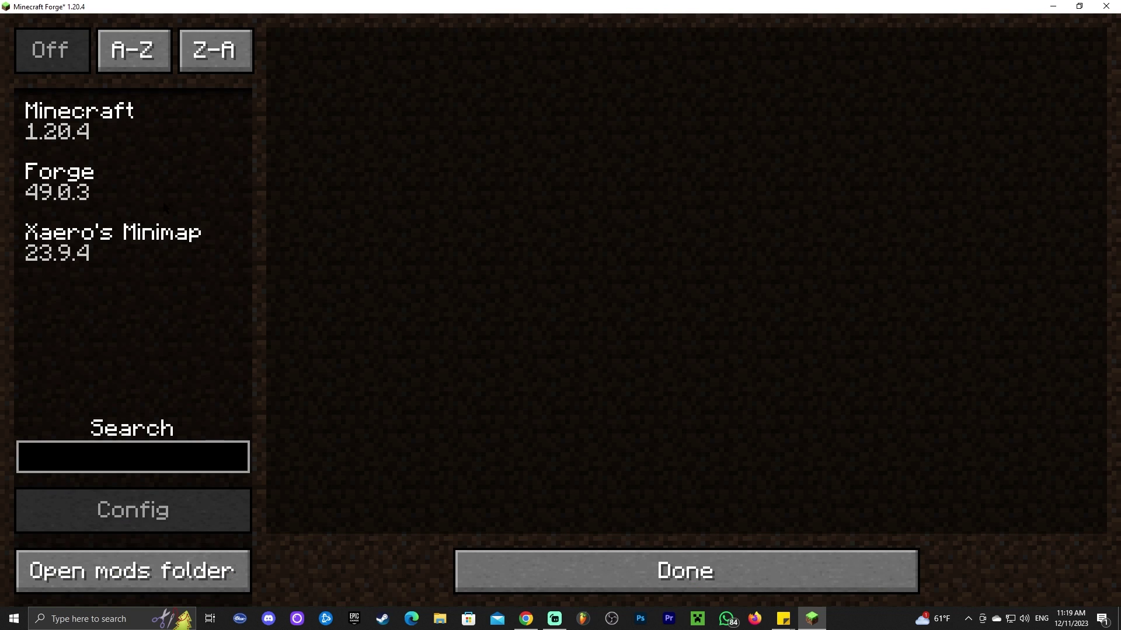
{"action": "left_click", "coordinate": [198, 251]}
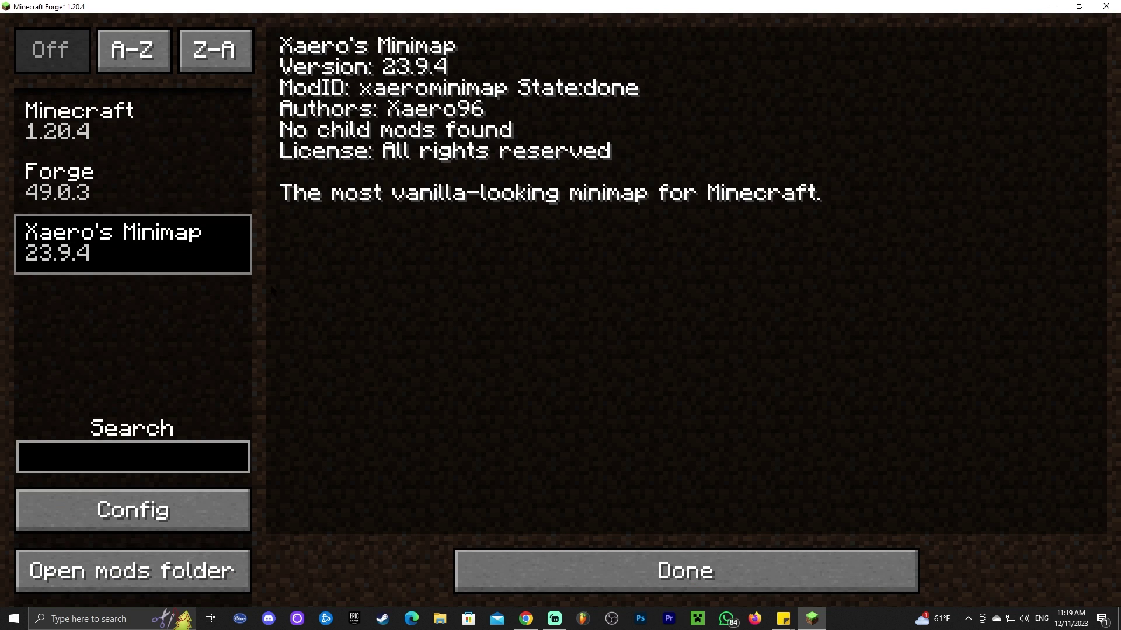
{"action": "left_click", "coordinate": [629, 557]}
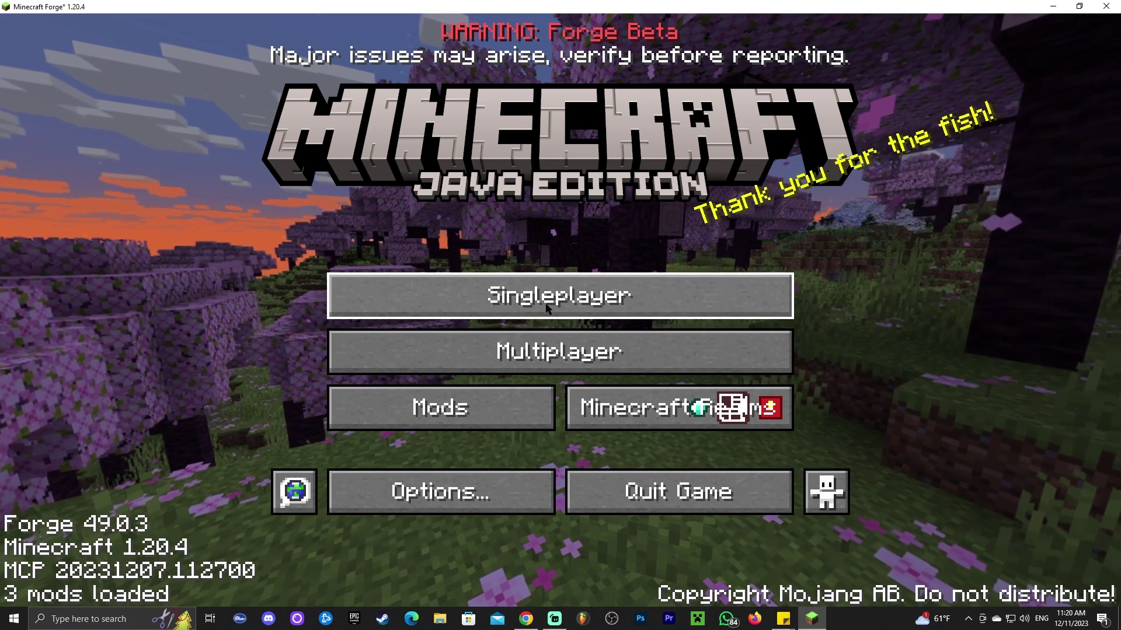
Step: Load the singleplayer world New World (2) and walk around the desert to try out the minimap
{"action": "left_click", "coordinate": [535, 309]}
{"action": "left_click", "coordinate": [290, 183]}
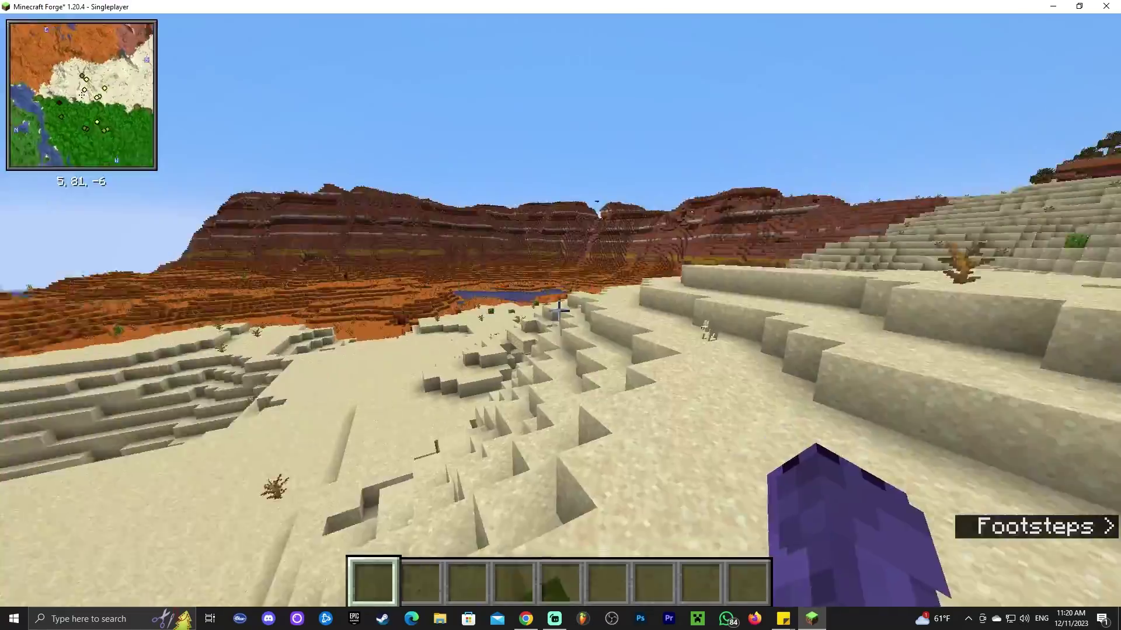
{"action": "key", "text": "w"}
{"action": "key", "text": "w"}
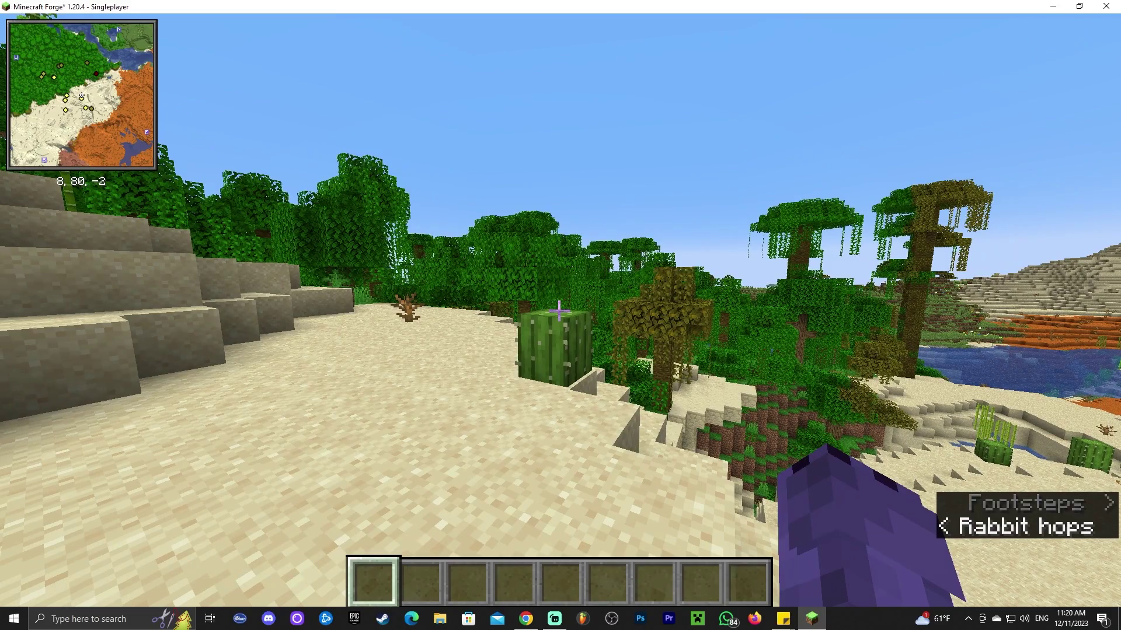
{"action": "key", "text": "w"}
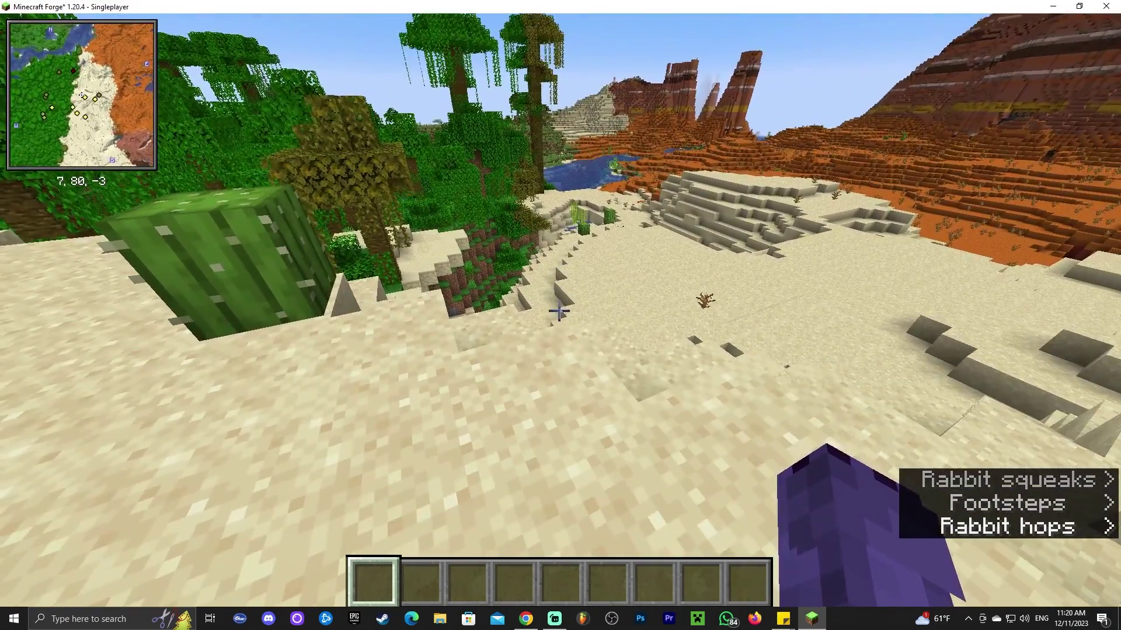
Step: Create a minimap waypoint named home at the current position and walk away from it to view its marker
{"action": "key", "text": "b"}
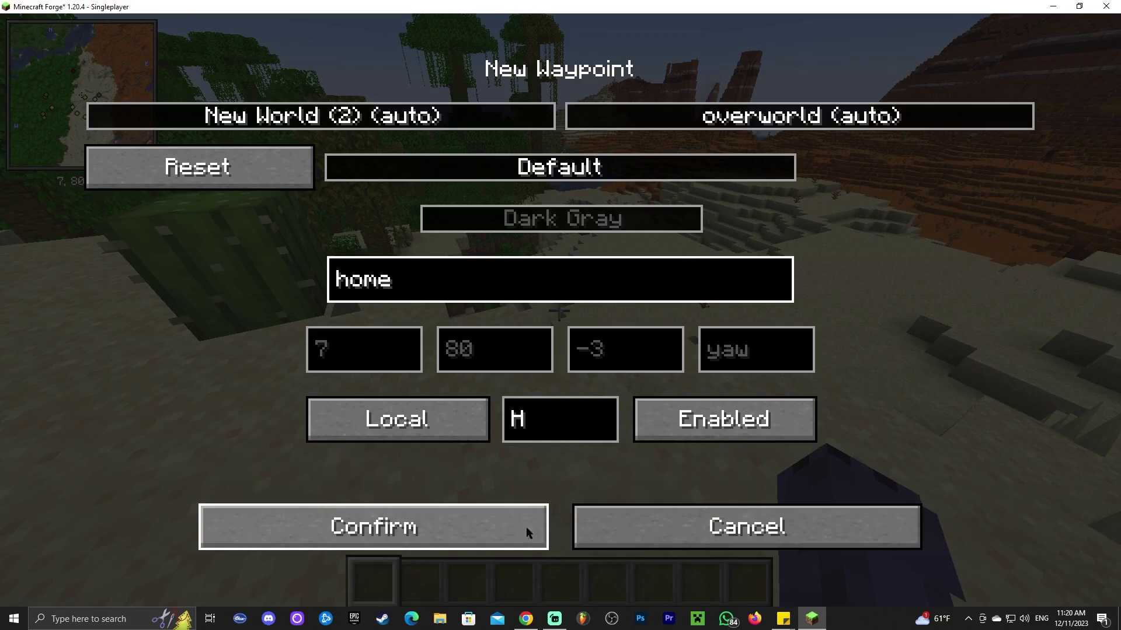
{"action": "left_click", "coordinate": [521, 534]}
{"action": "key", "text": "w"}
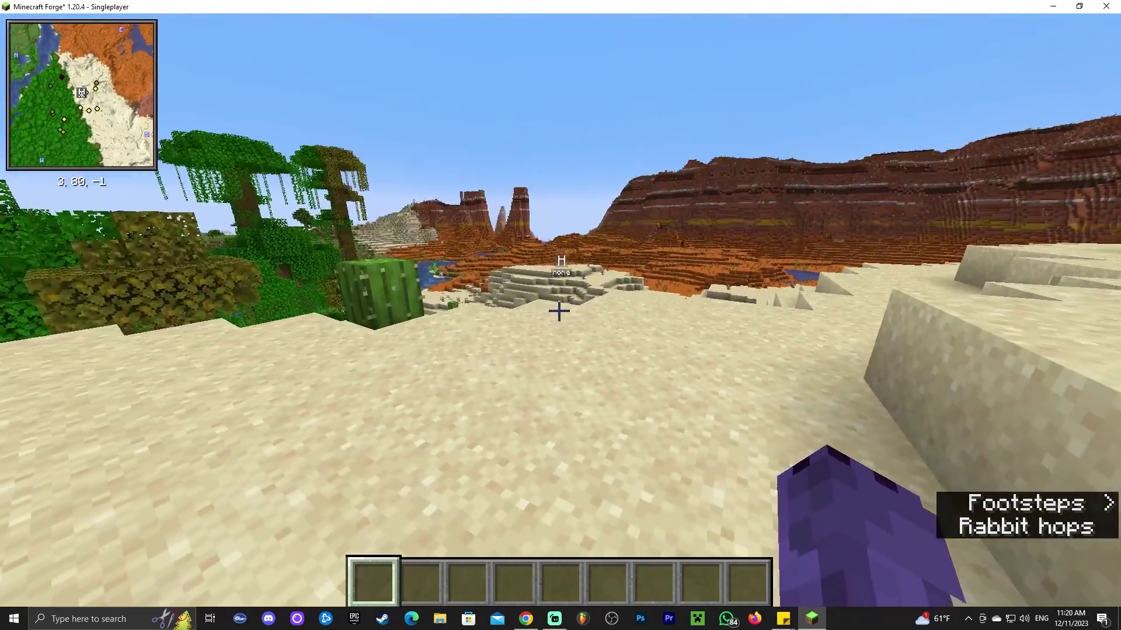
Step: Enlarge the minimap and walk around the sand hill near the home waypoint to view the surrounding terrain on it
{"action": "key", "text": "w"}
{"action": "key", "text": "z"}
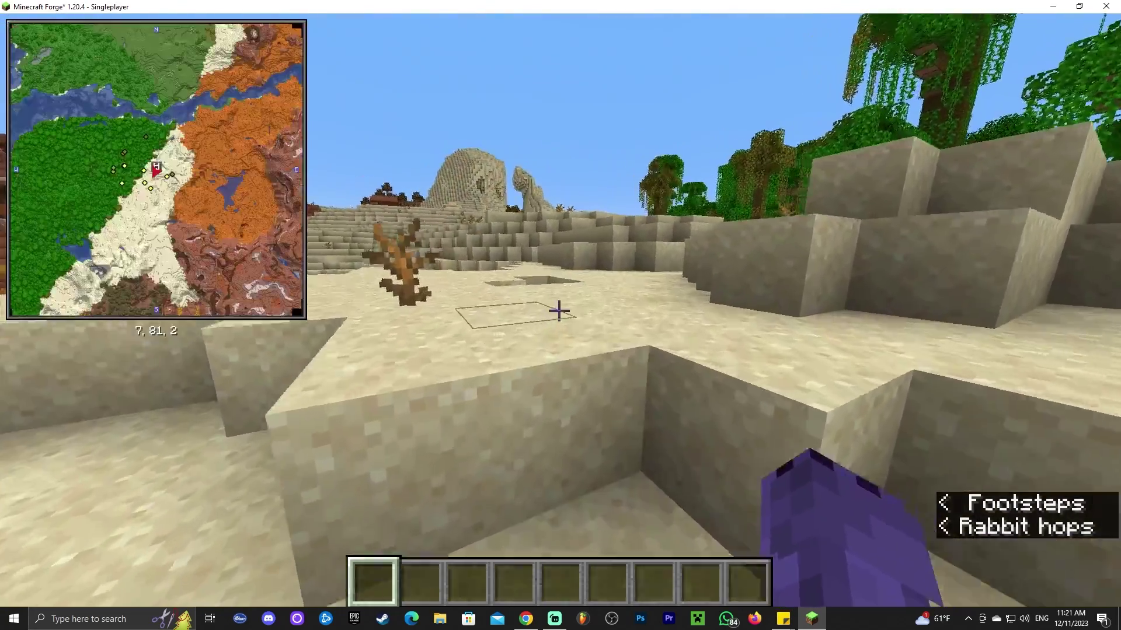
{"action": "key", "text": "w"}
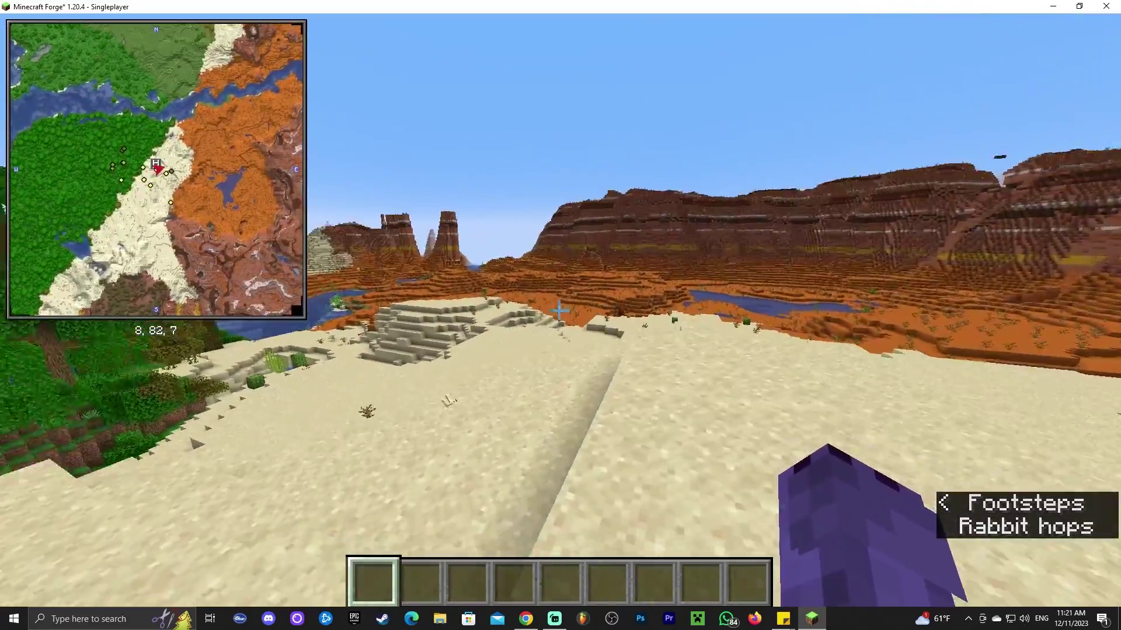
{"action": "key", "text": "w"}
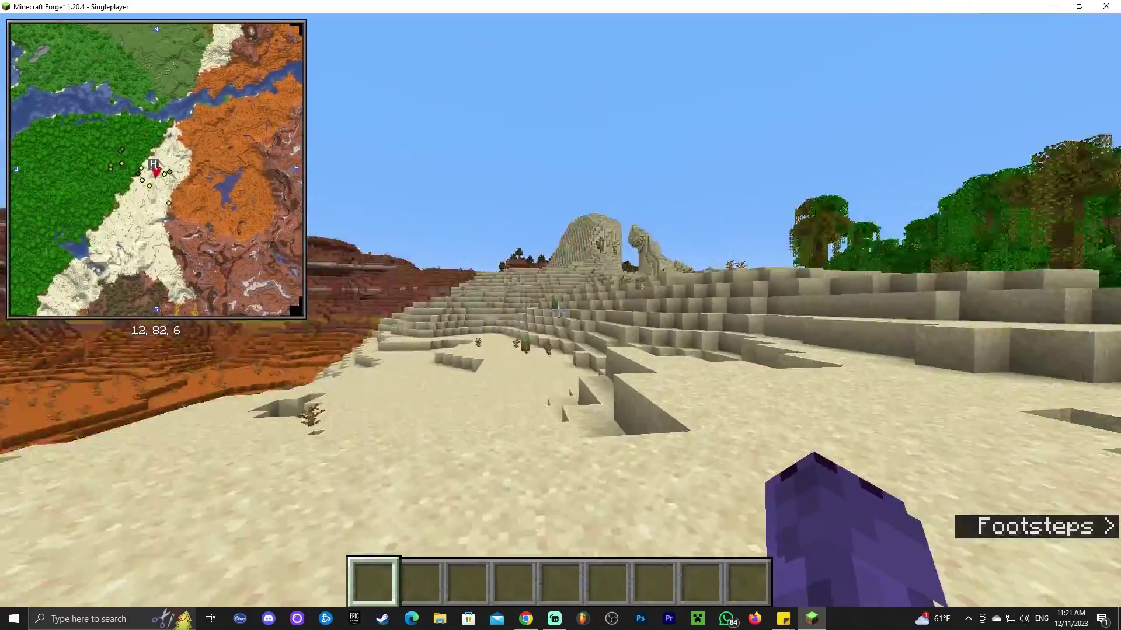
{"action": "key", "text": "w"}
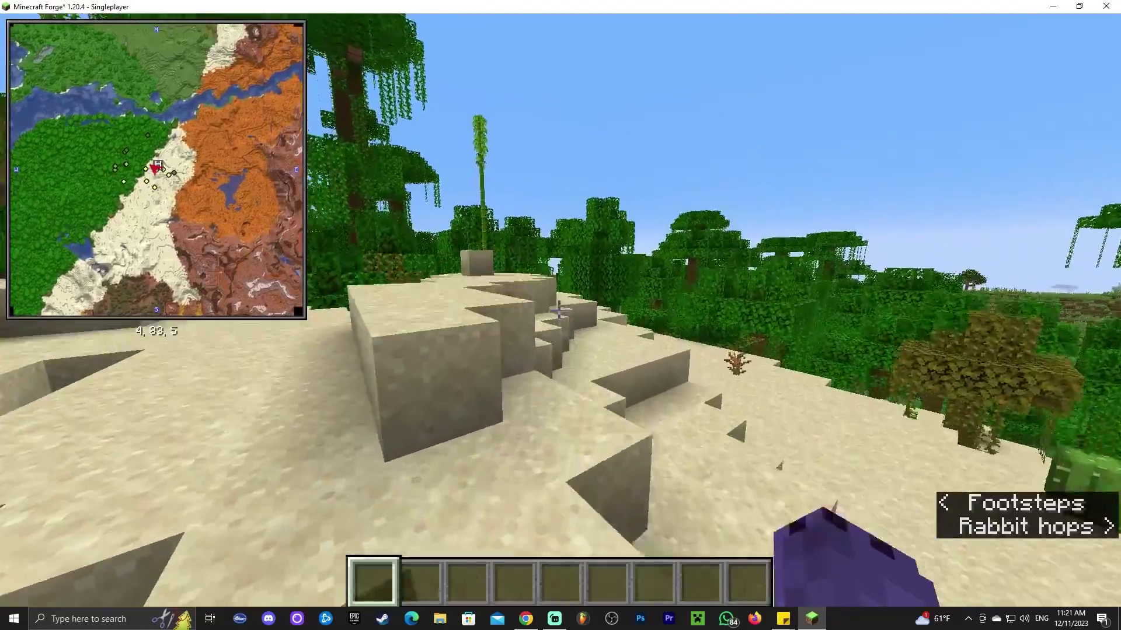
{"action": "key", "text": "w"}
Step: Switch to the front-facing third-person camera, enlarge the minimap again and make the character jump on the sand
{"action": "key", "text": "F5"}
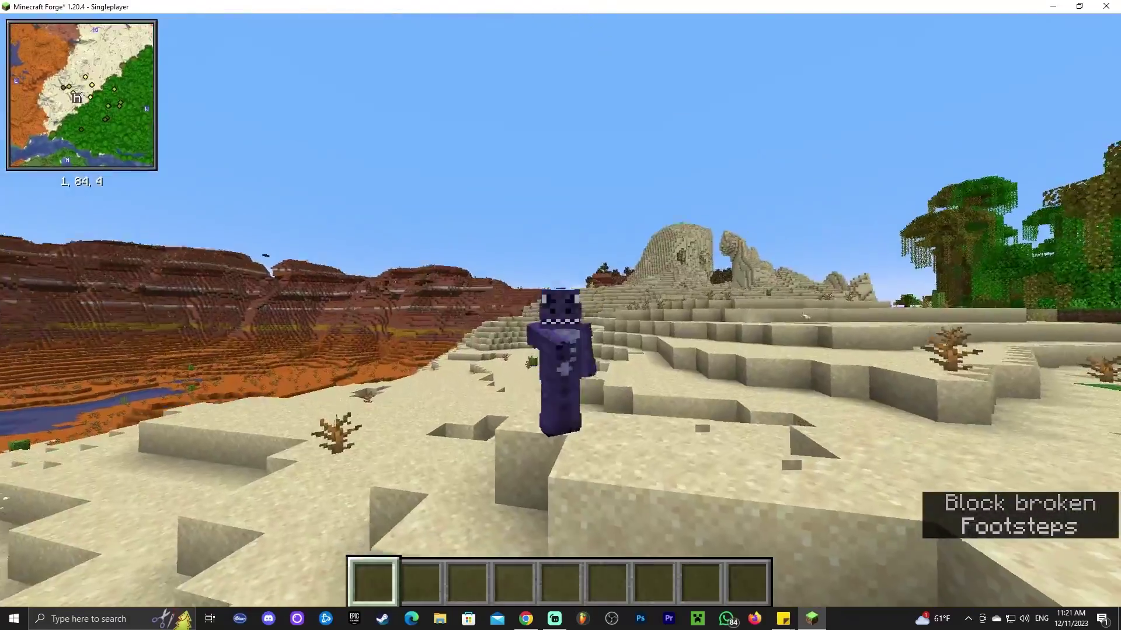
{"action": "key", "text": "z"}
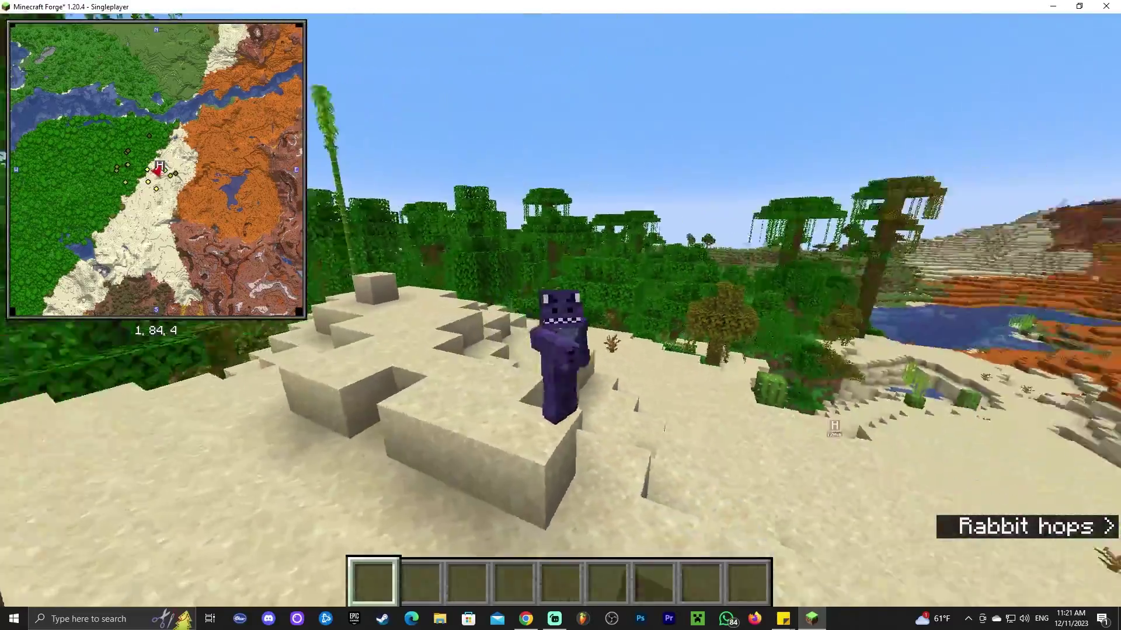
{"action": "key", "text": "space"}
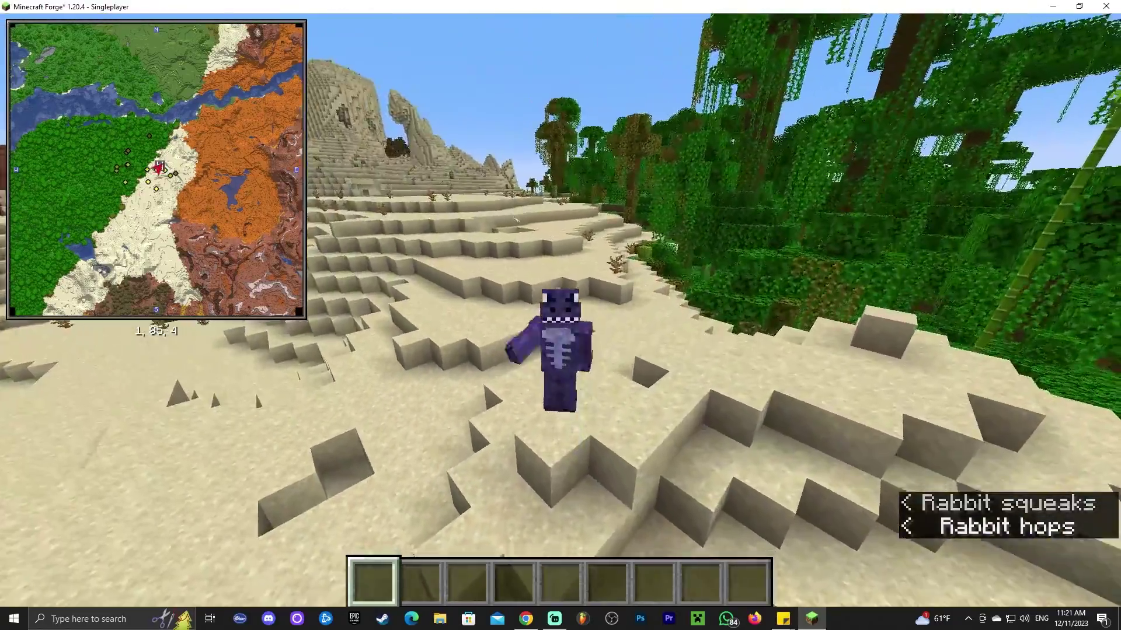